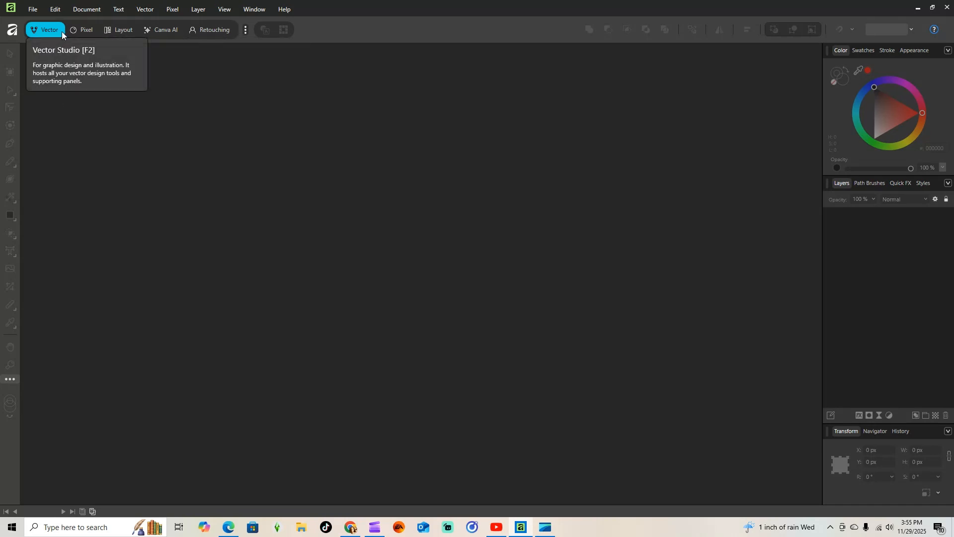
- Open the shoe UV template image "Untitled design (38)" from the Downloads folder
click(33, 10)
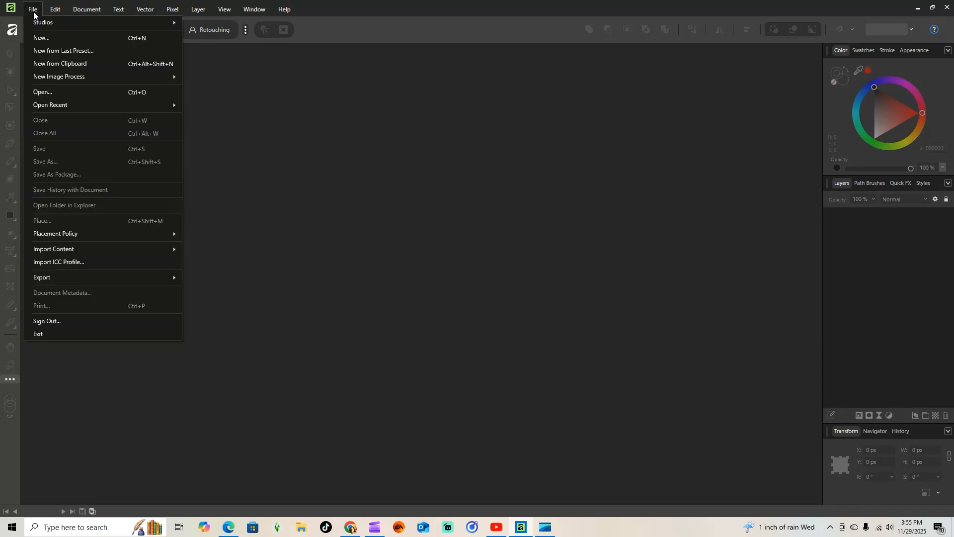
click(55, 92)
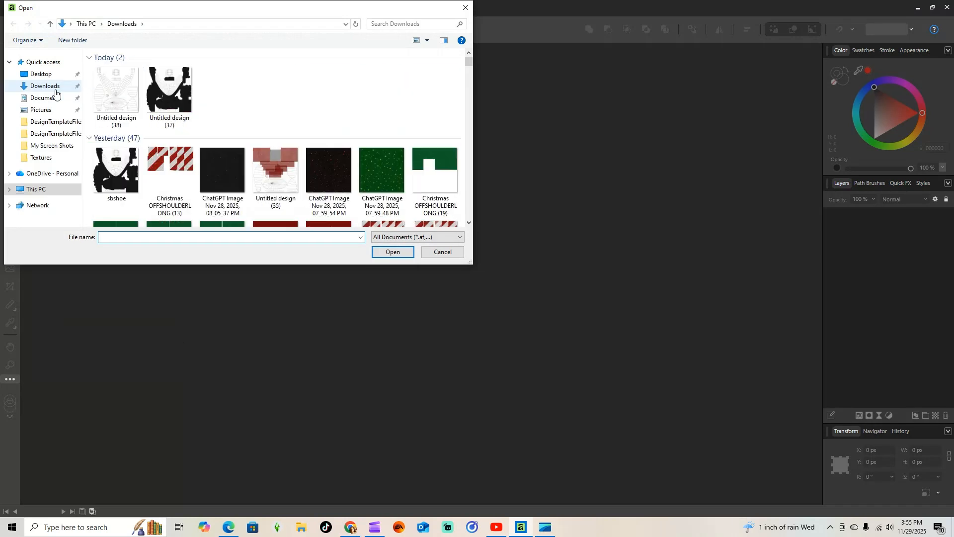
click(110, 92)
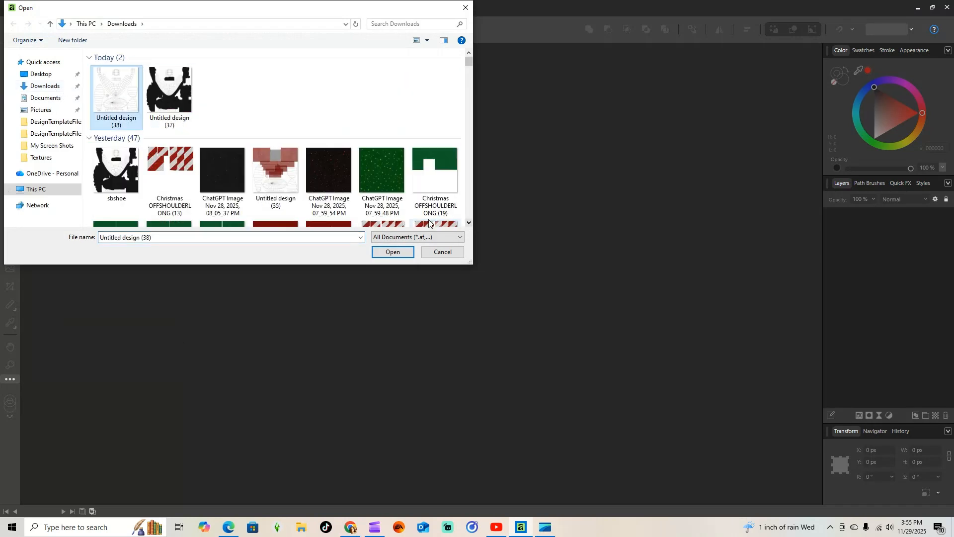
click(405, 252)
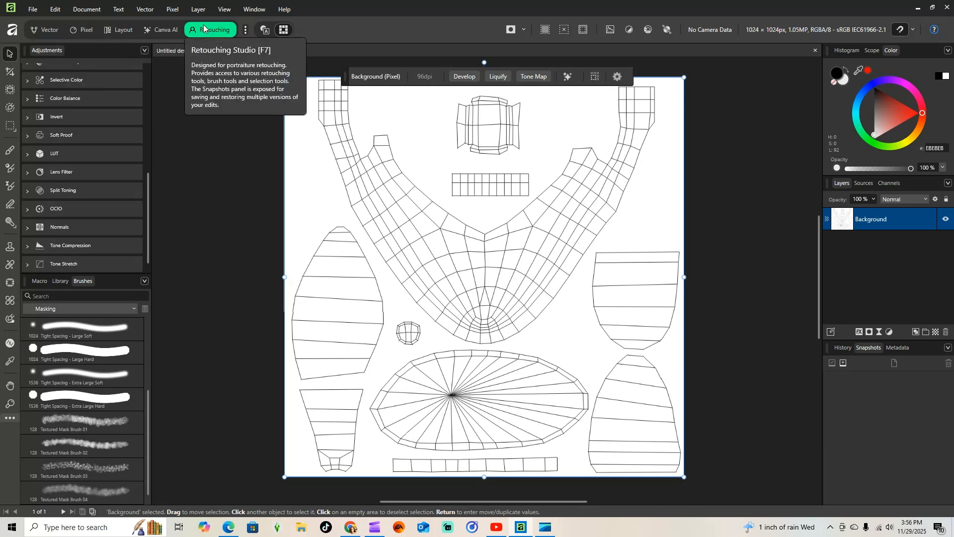
- Check which studios are enabled and whether the Brushes panel is turned on in the Retouching studio's customization settings
click(245, 31)
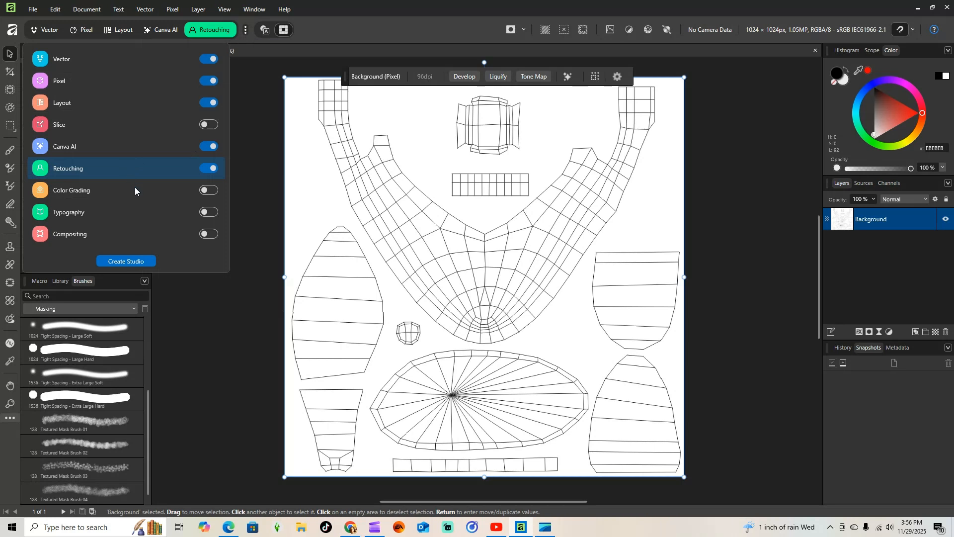
click(245, 50)
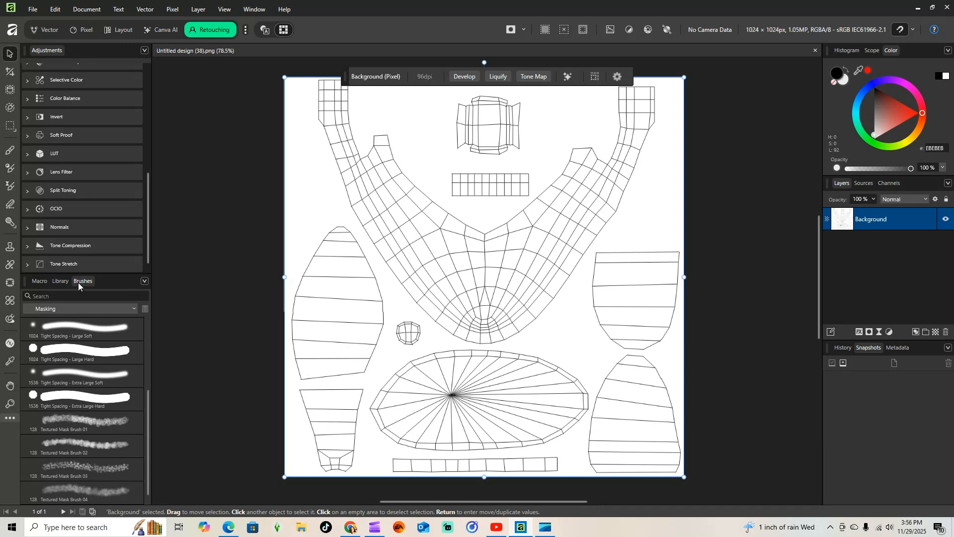
click(224, 9)
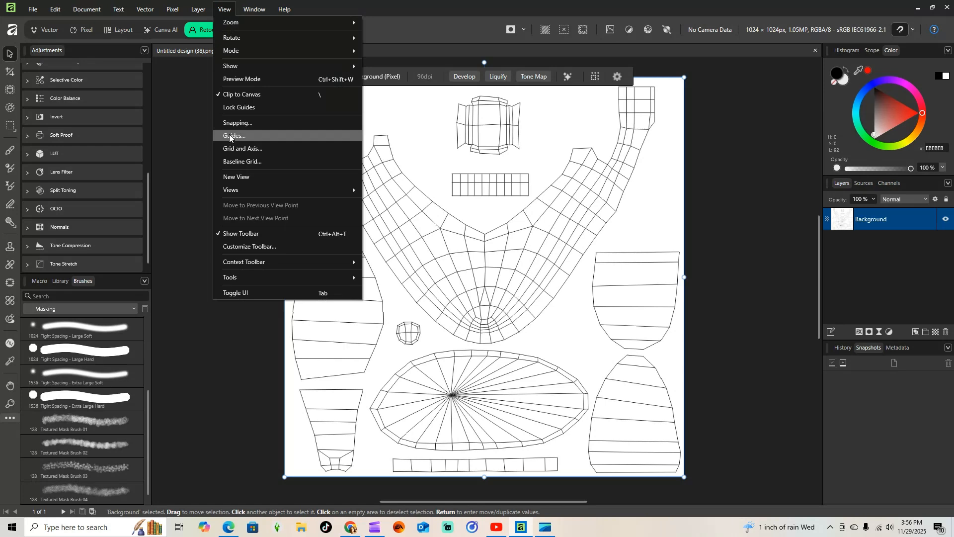
click(237, 248)
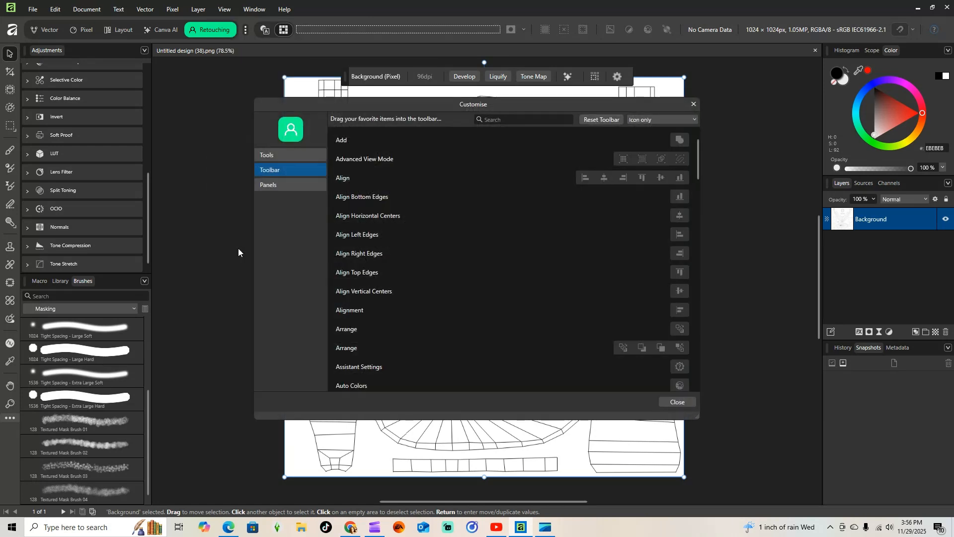
click(277, 187)
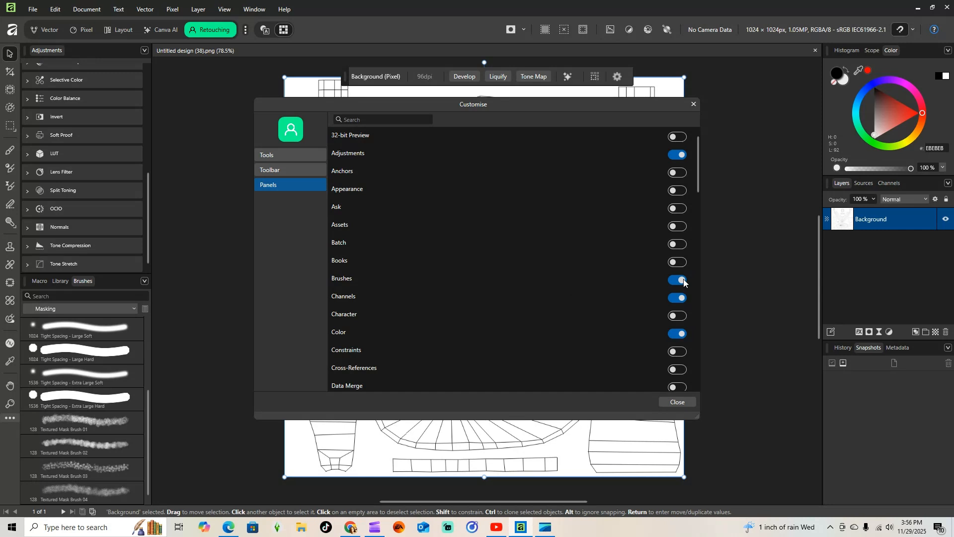
click(695, 104)
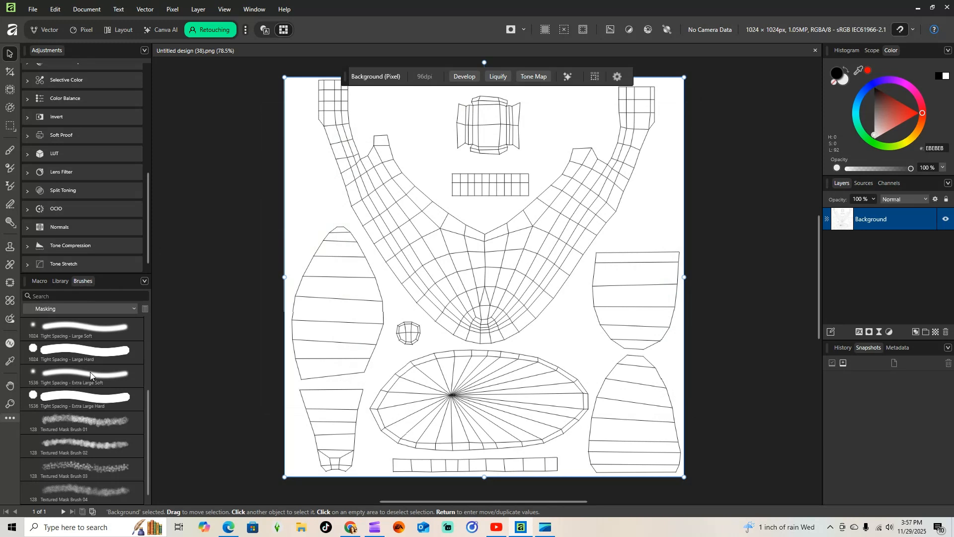
- Delete the existing "Tight Spacing - Small Hard 2" brush from the Masking category
click(70, 308)
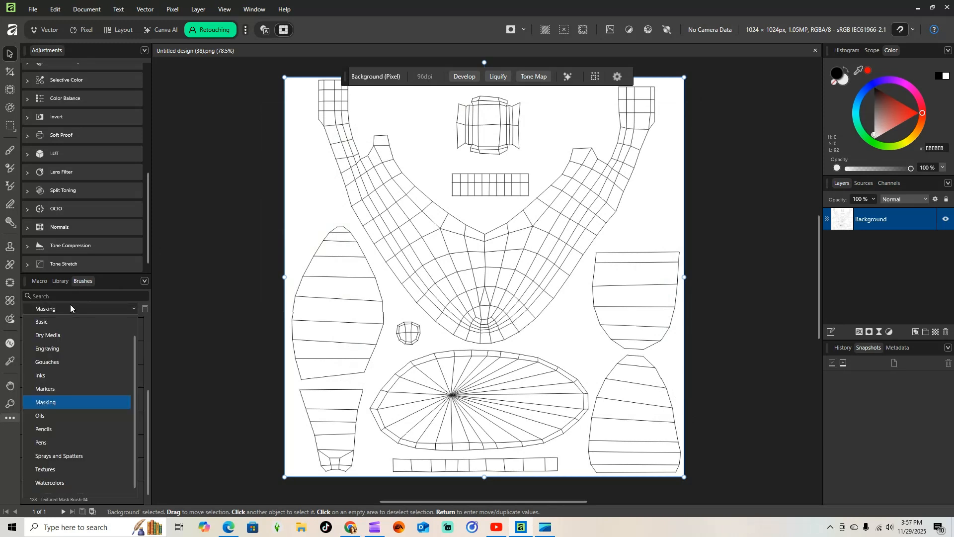
click(46, 404)
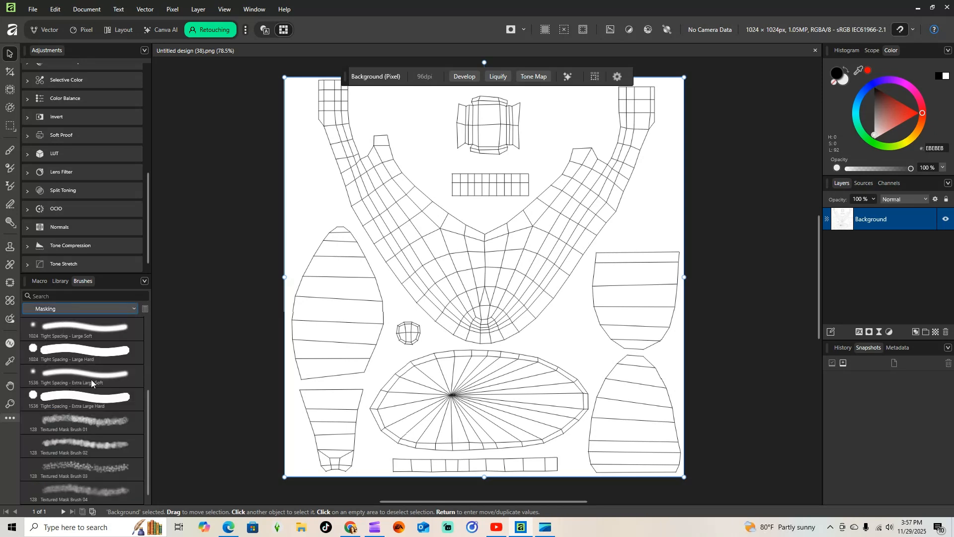
scroll(91, 380, up, 3)
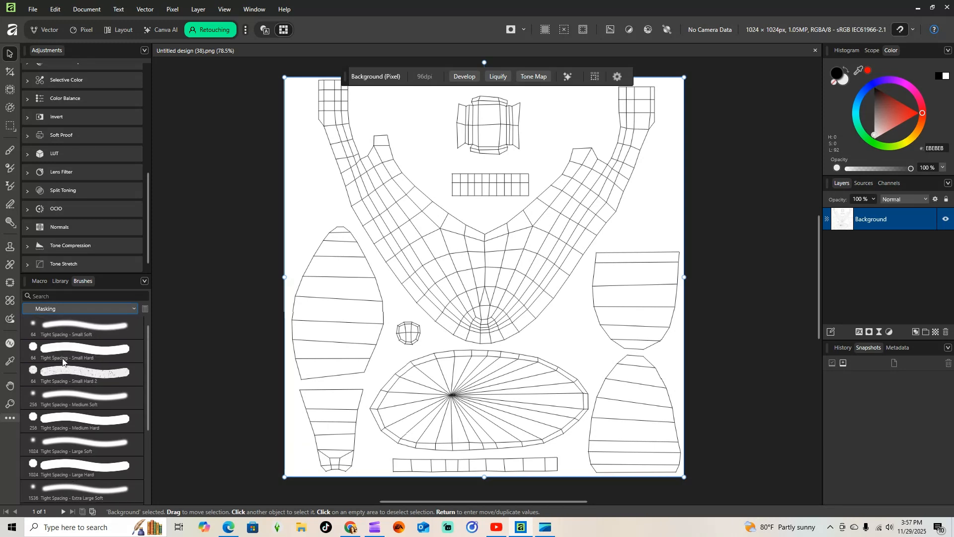
right_click(81, 374)
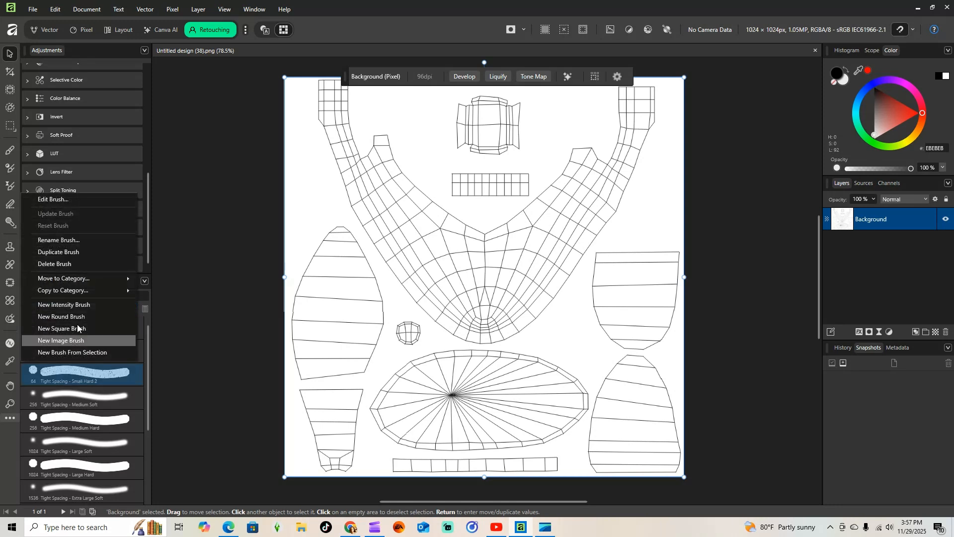
click(70, 264)
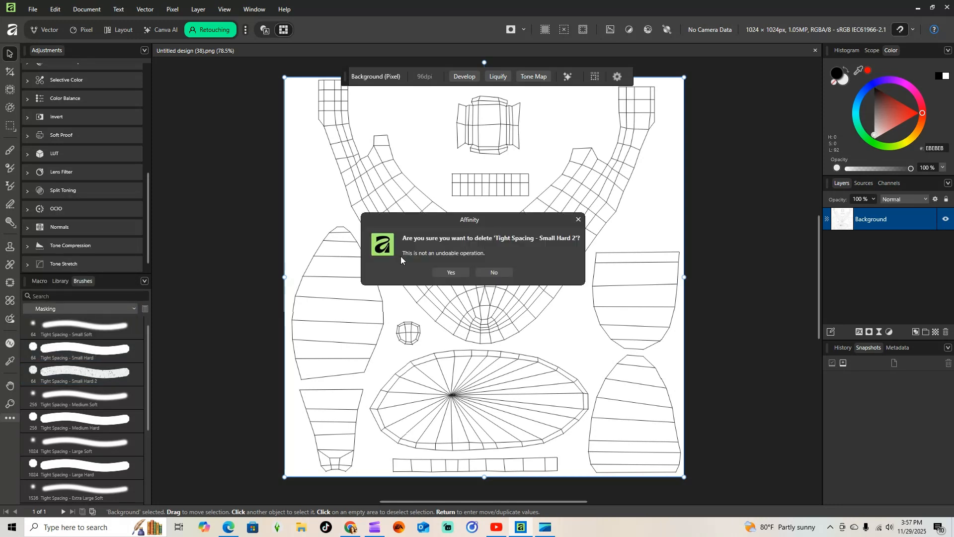
click(450, 273)
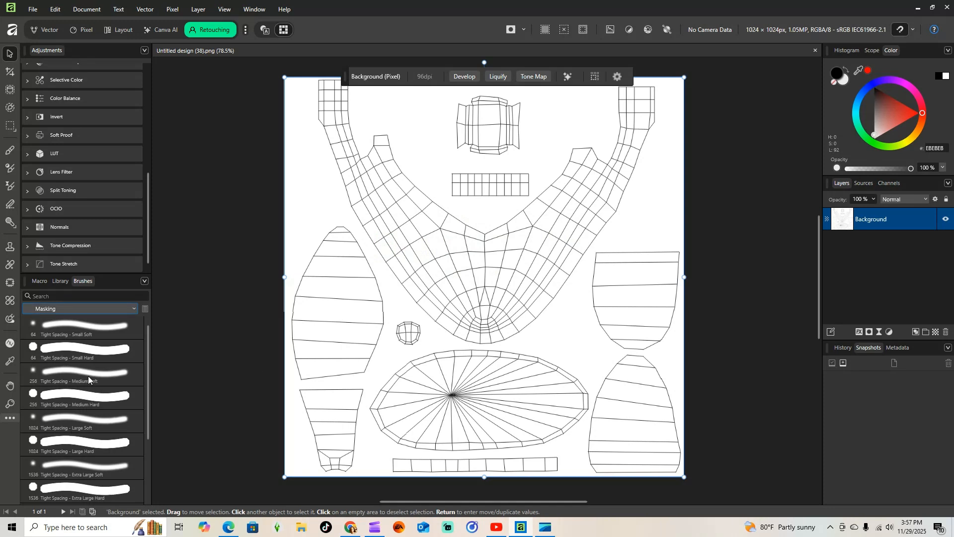
- Duplicate the "Tight Spacing - Small Hard" brush in the Masking category
click(92, 351)
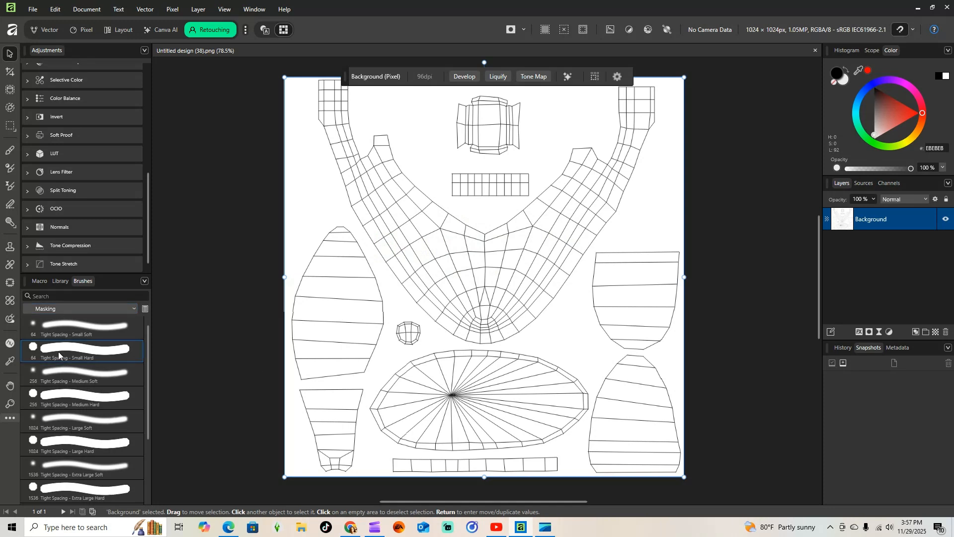
right_click(91, 351)
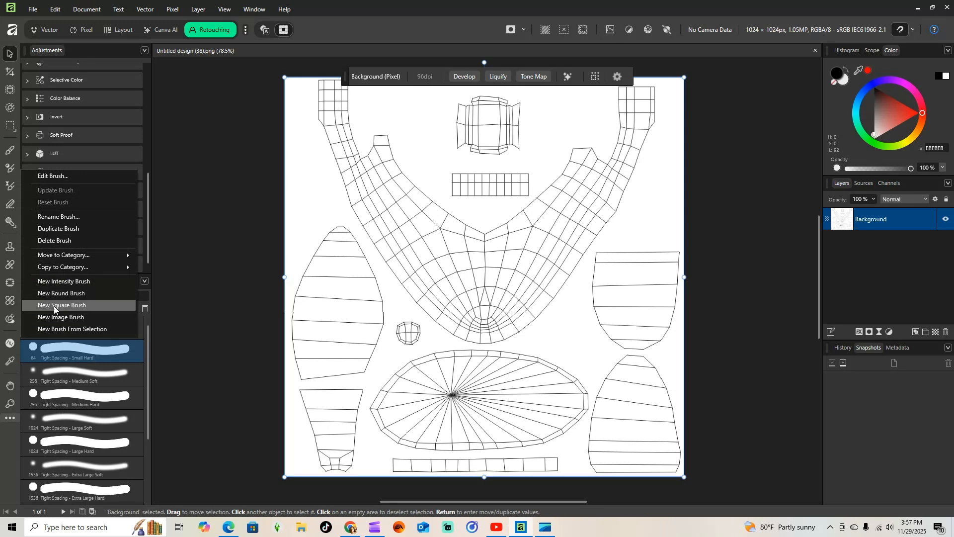
click(65, 229)
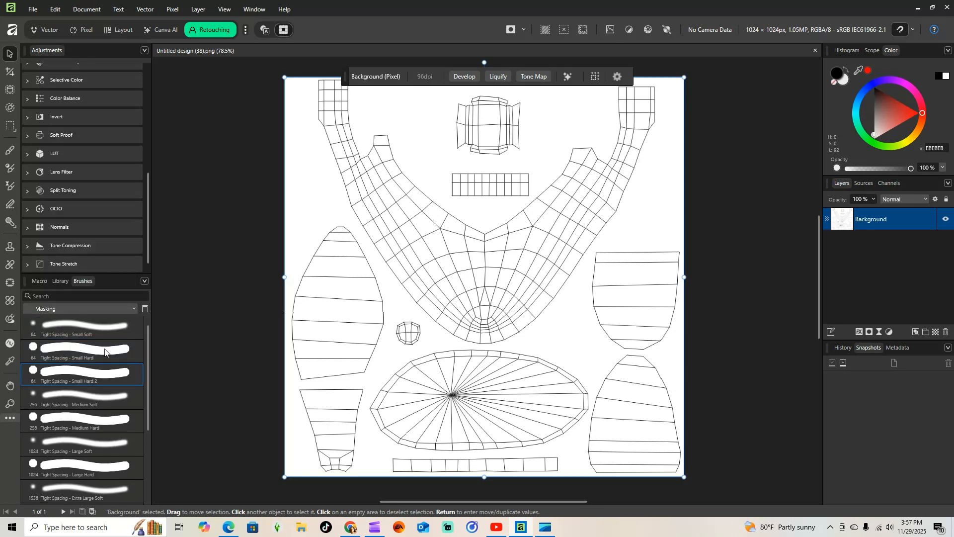
- Edit the duplicated brush and set its base texture to the image "ChatGPT Image Nov 28, 2025, 08_05_37 PM"
right_click(88, 376)
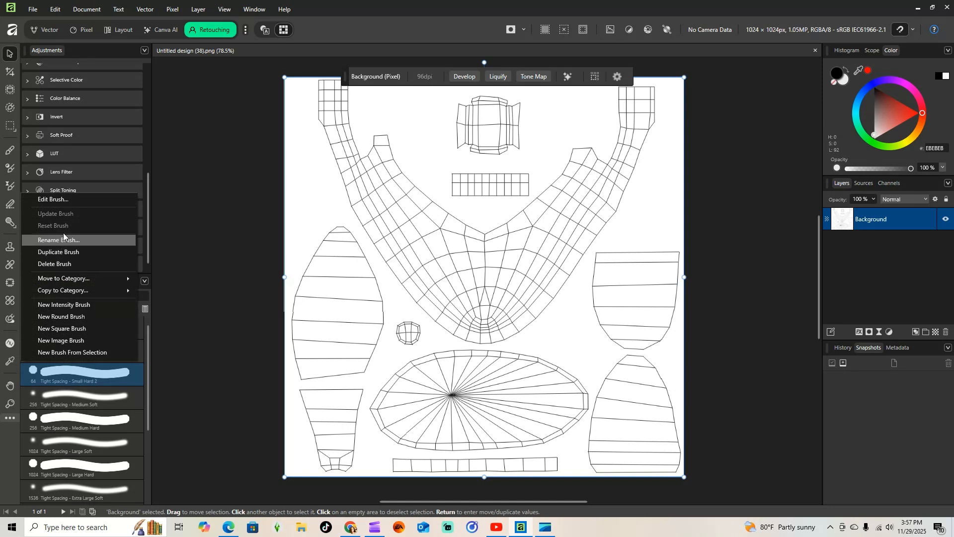
click(69, 202)
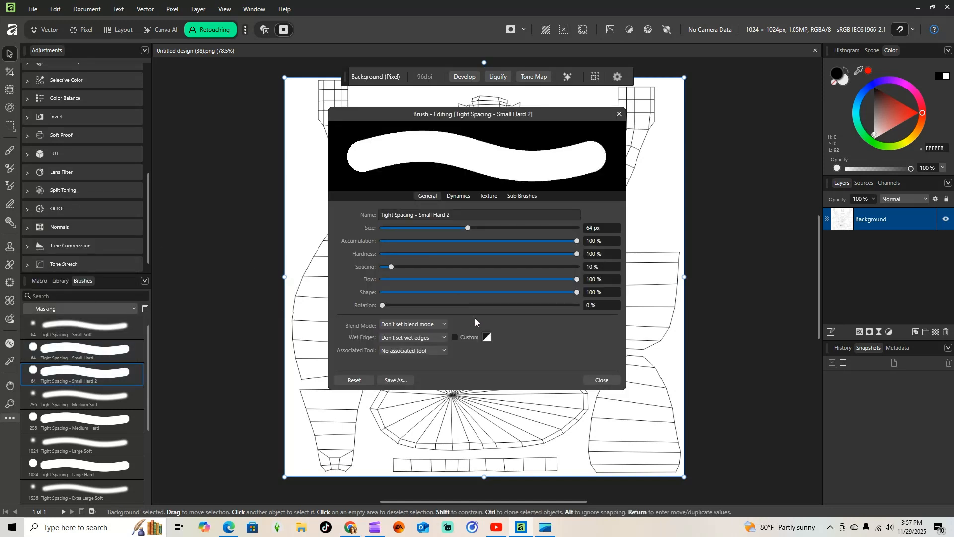
click(492, 196)
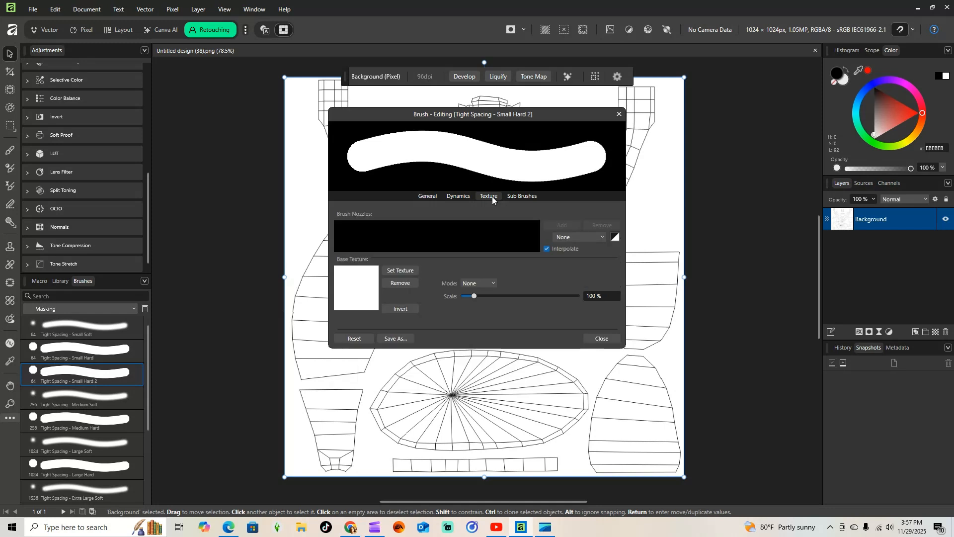
click(404, 269)
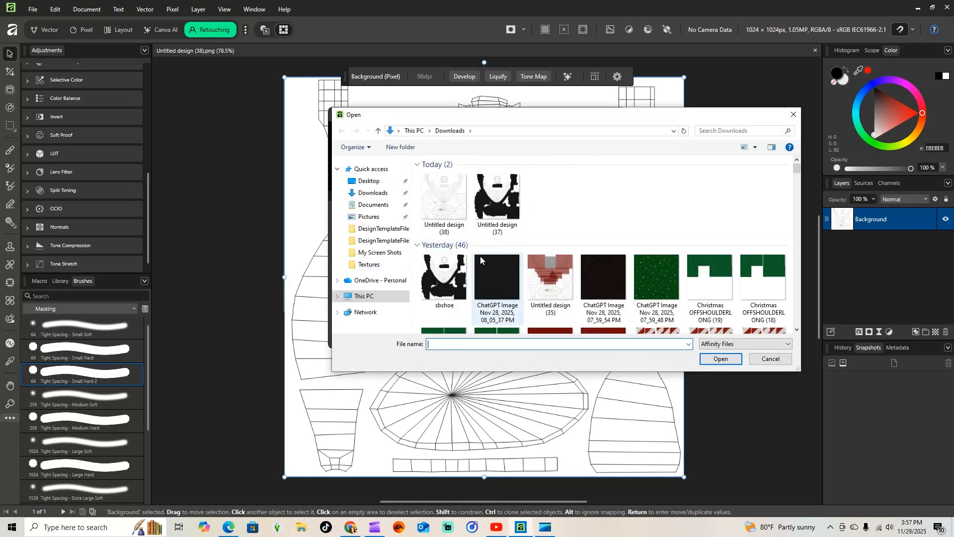
click(503, 283)
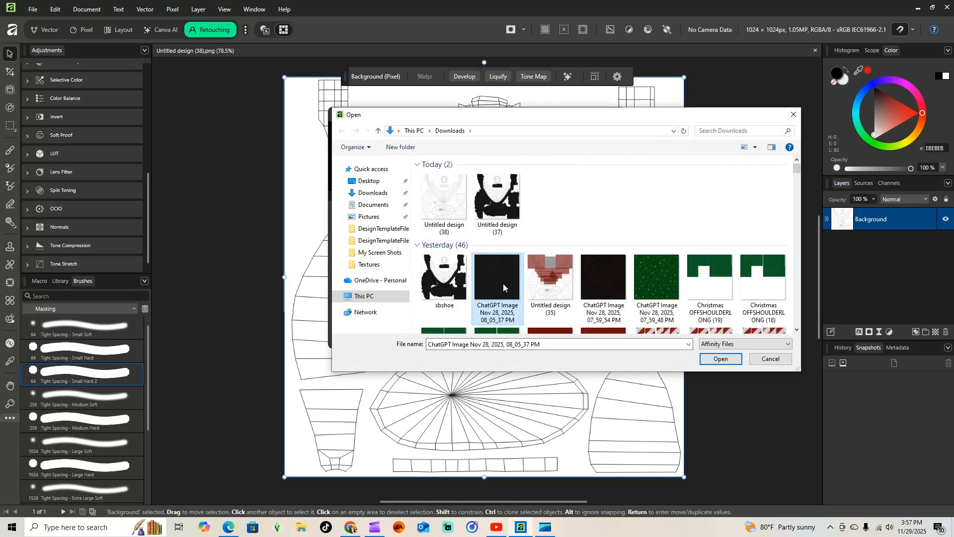
click(718, 360)
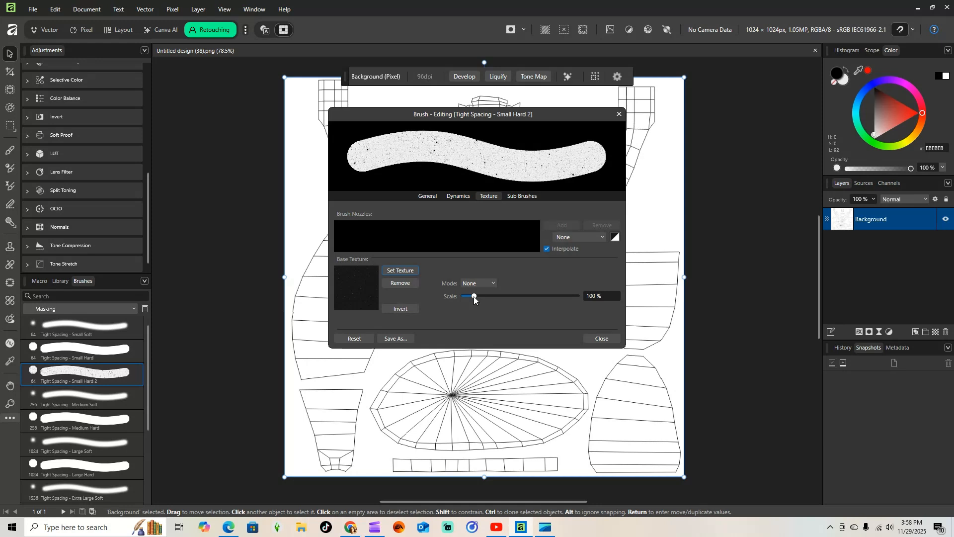
- Review the brush's general and dynamics settings and save it as a new brush named "Tight Spacing - Small Hard Black Sparkle"
click(431, 196)
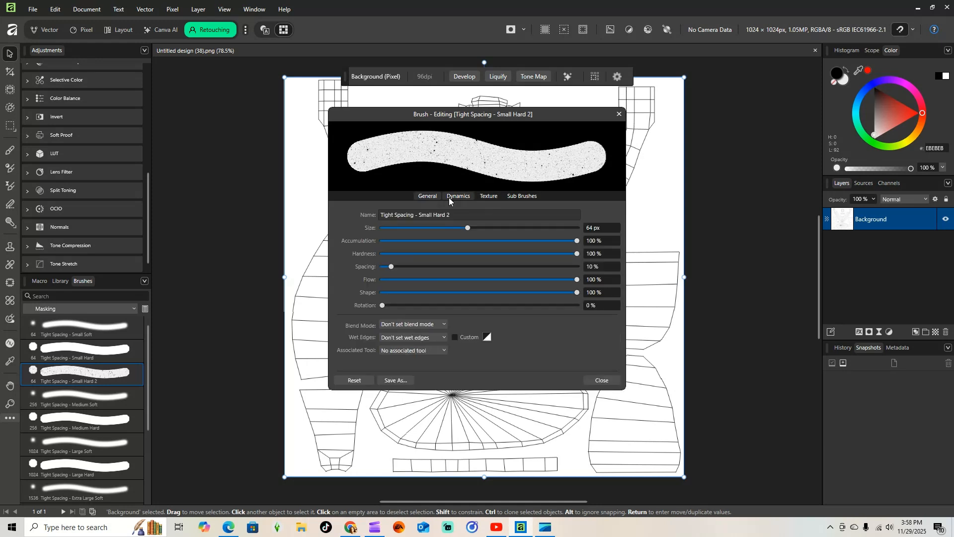
click(452, 197)
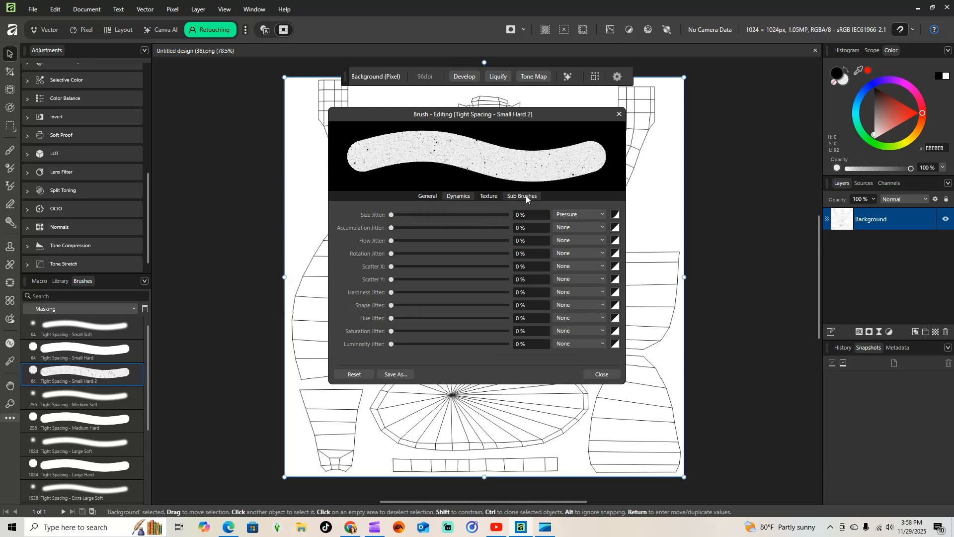
click(490, 196)
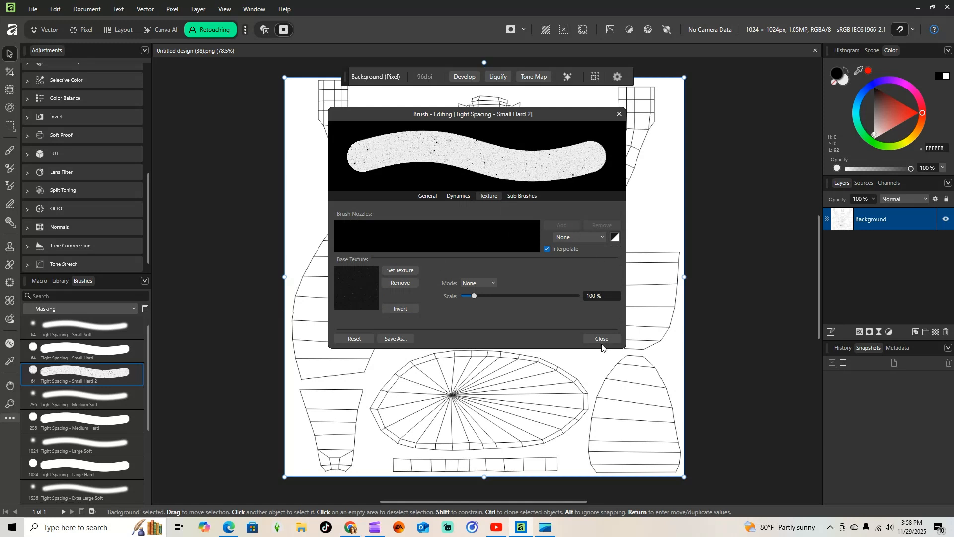
click(398, 339)
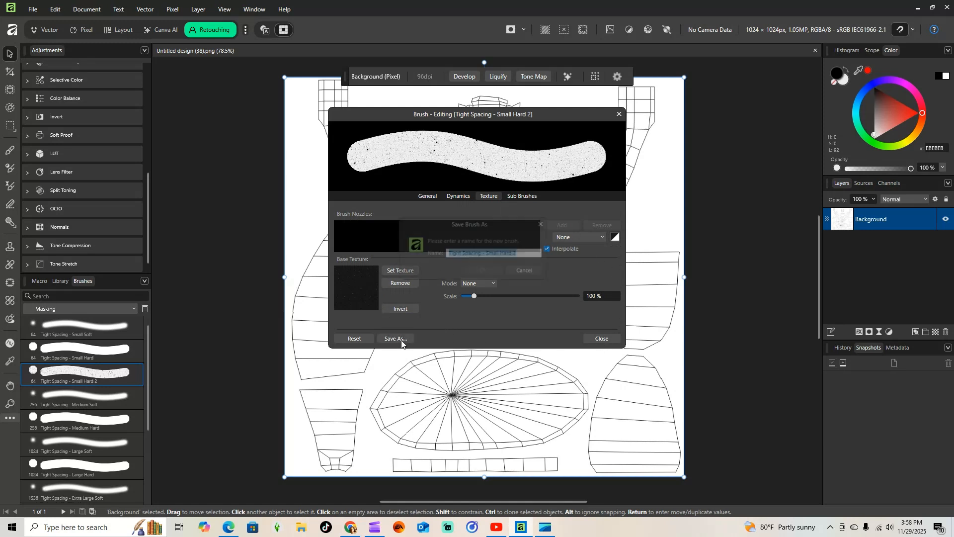
click(526, 255)
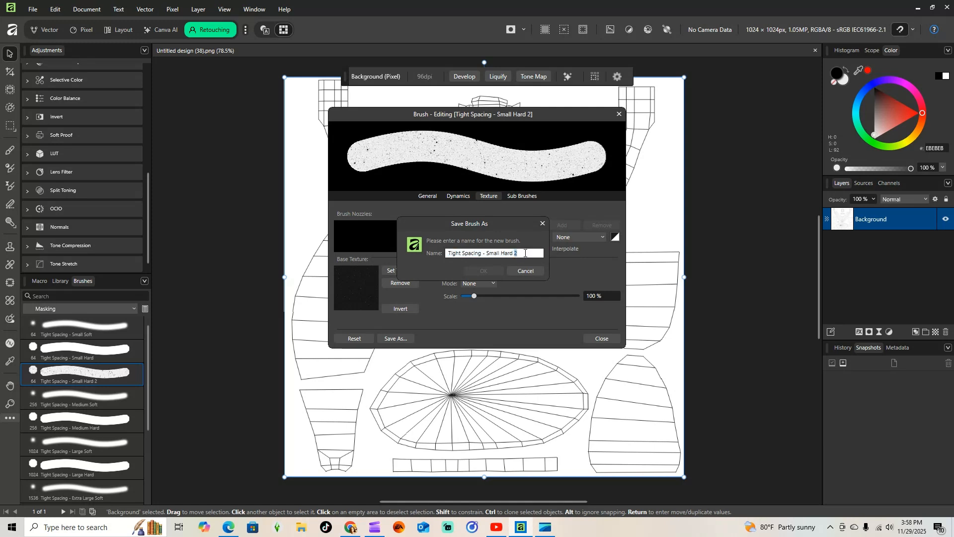
text(Black Sparkle)
click(493, 269)
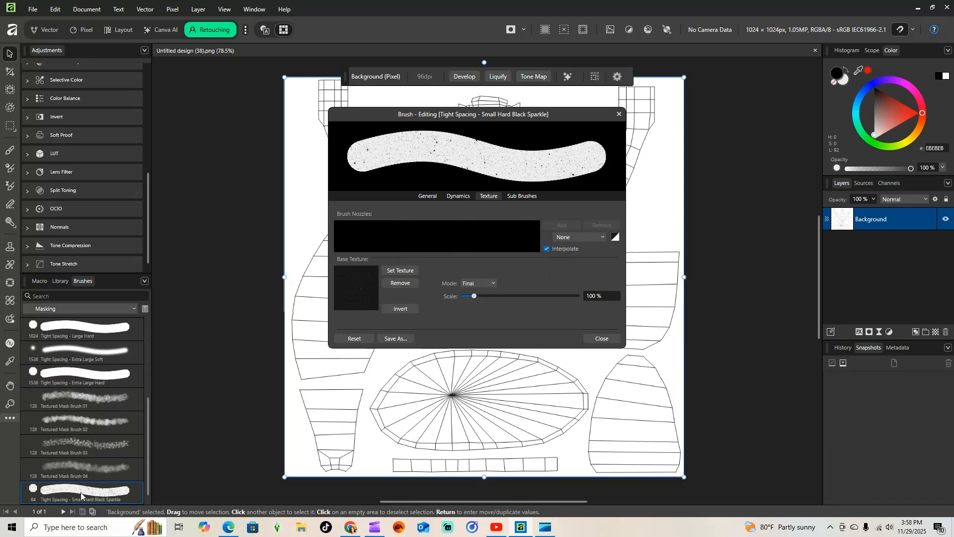
click(602, 339)
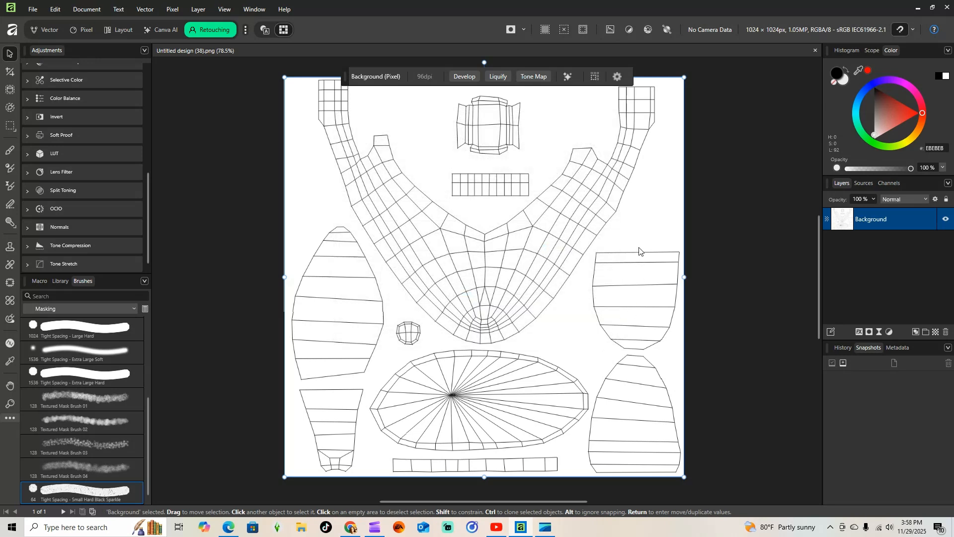
- Add a new pixel layer above the Background layer and name it "Black"
click(901, 282)
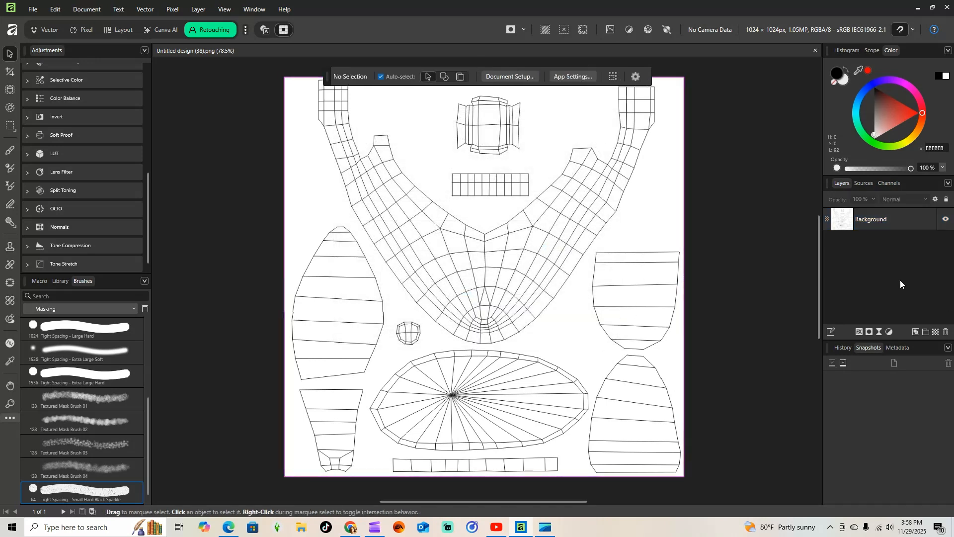
click(937, 332)
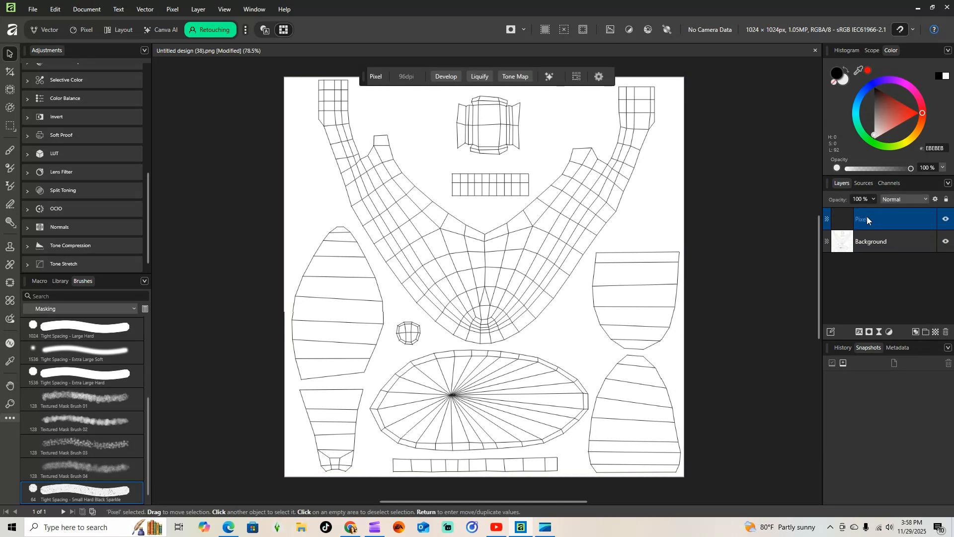
double_click(867, 217)
text(Black)
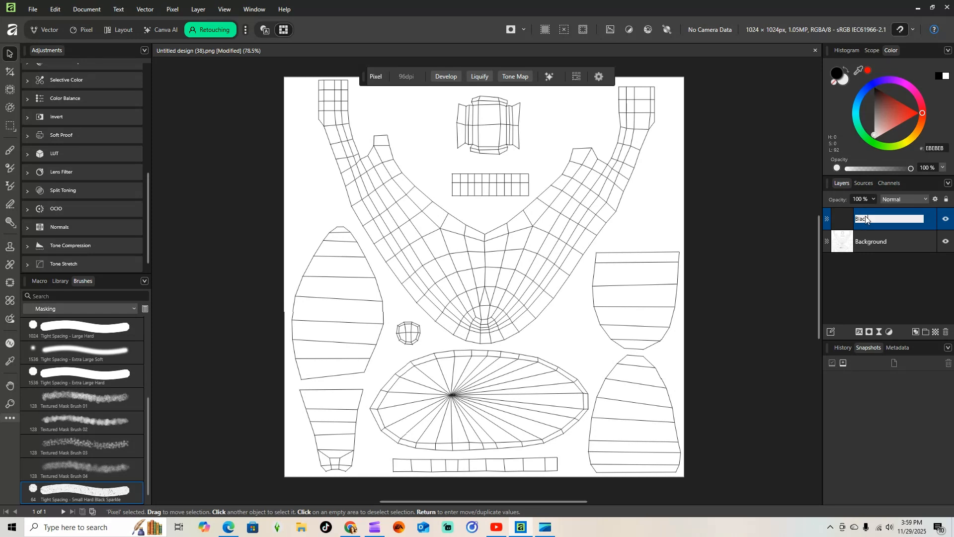
click(888, 270)
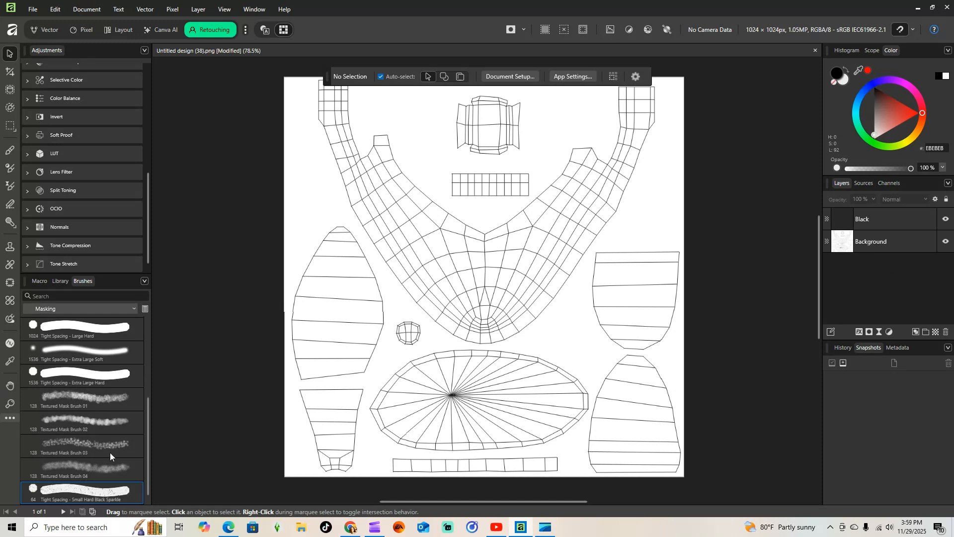
- Activate the Paint Brush Tool on the Black layer and set the brush width to 15 px
click(883, 219)
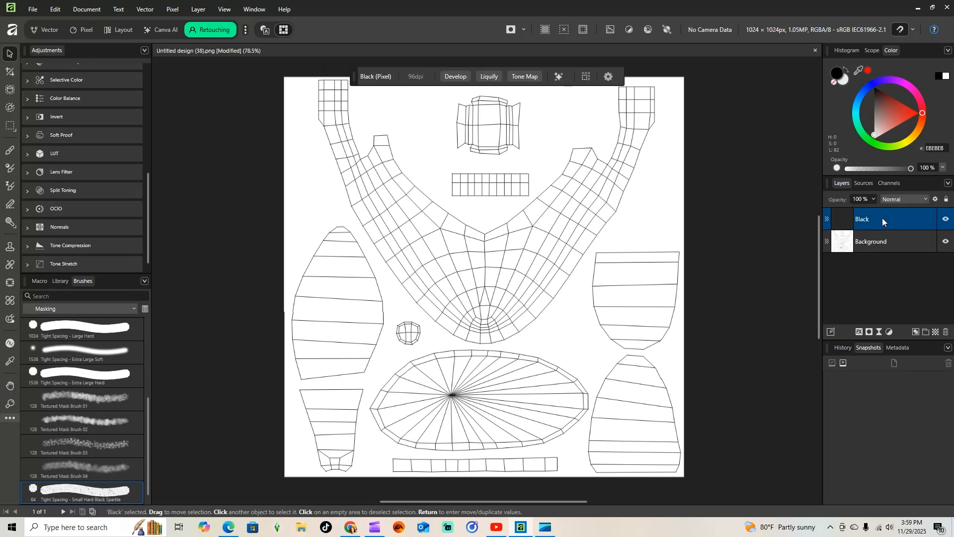
click(9, 150)
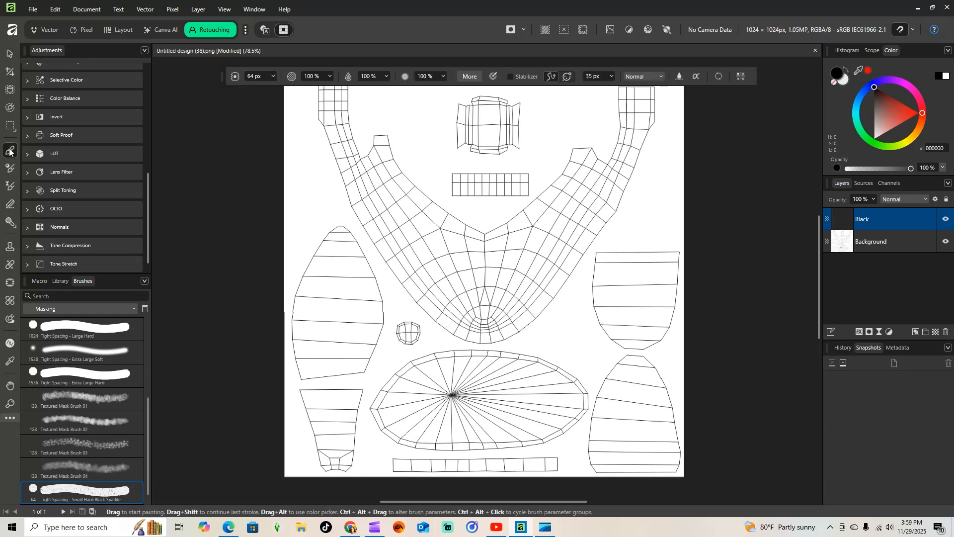
click(413, 224)
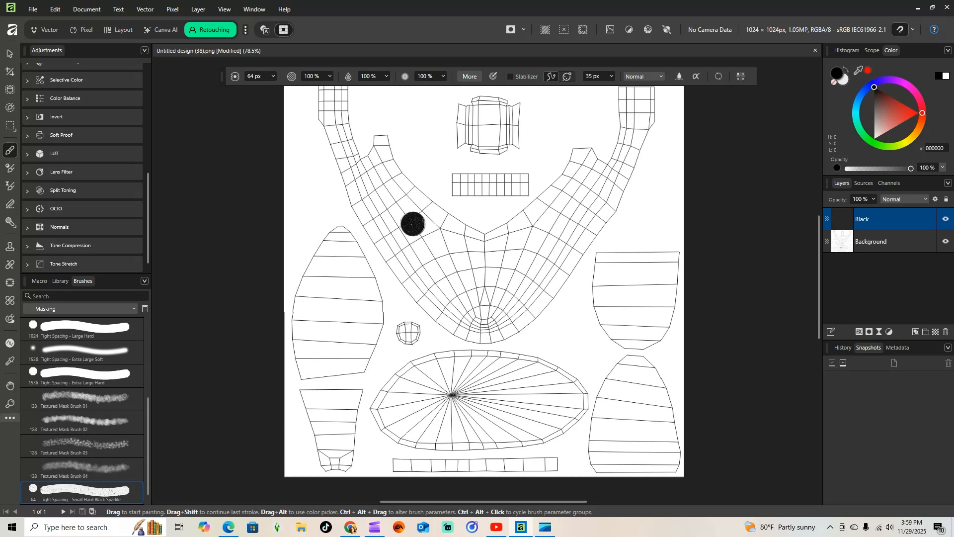
click(273, 77)
drag(278, 89, 254, 89)
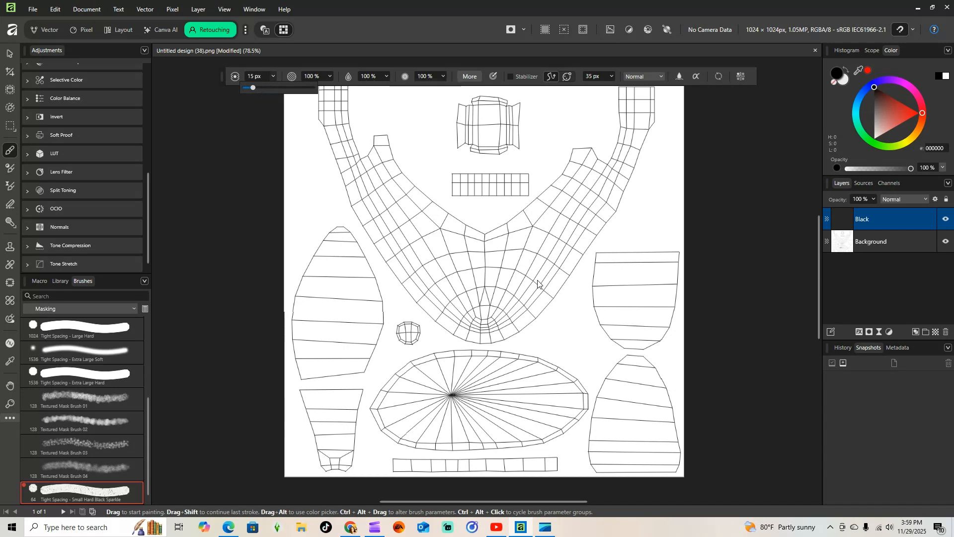
- Paint a short black sparkle stroke near the outer right edge of the large shoe upper, just above the toe area
scroll(538, 283, up, 5)
scroll(538, 280, up, 5)
scroll(538, 280, up, 5)
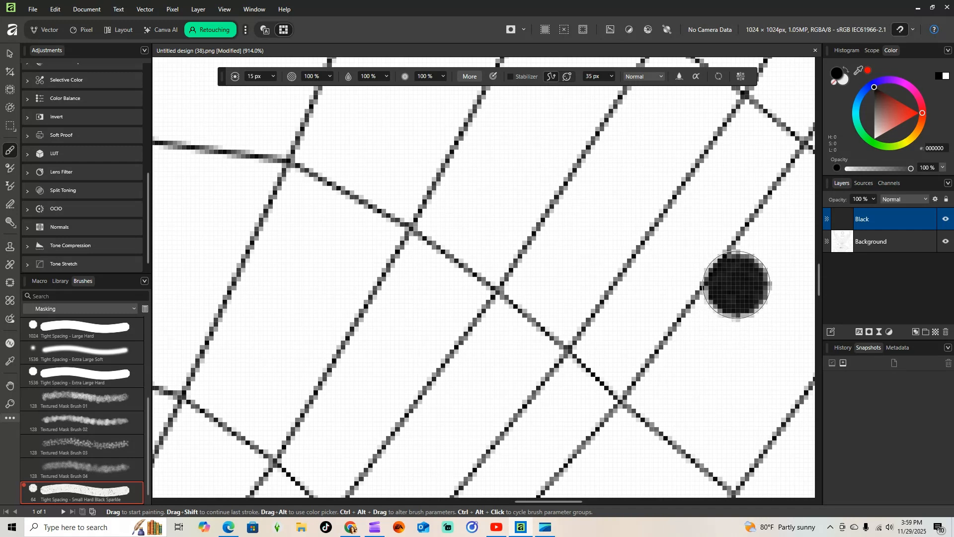
scroll(745, 287, down, 3)
scroll(750, 286, down, 1)
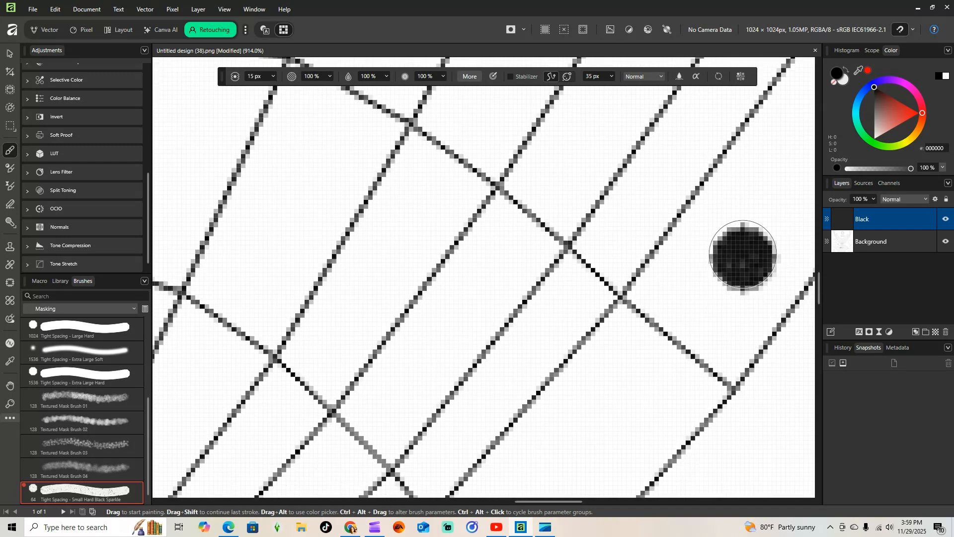
mouse_move(717, 209)
mouse_down()
mouse_move(582, 406)
mouse_move(725, 336)
mouse_move(747, 286)
mouse_move(743, 251)
mouse_move(621, 431)
mouse_move(670, 399)
mouse_move(559, 474)
mouse_move(627, 397)
mouse_move(590, 421)
mouse_move(621, 396)
mouse_up()
- Extend the black sparkle painting with more strokes along the upper's outer right edge towards the toe
scroll(620, 375, down, 1)
mouse_move(607, 358)
mouse_down()
mouse_move(636, 393)
mouse_move(765, 203)
mouse_move(777, 96)
mouse_move(608, 337)
mouse_move(499, 441)
mouse_move(477, 479)
mouse_up()
scroll(746, 234, down, 2)
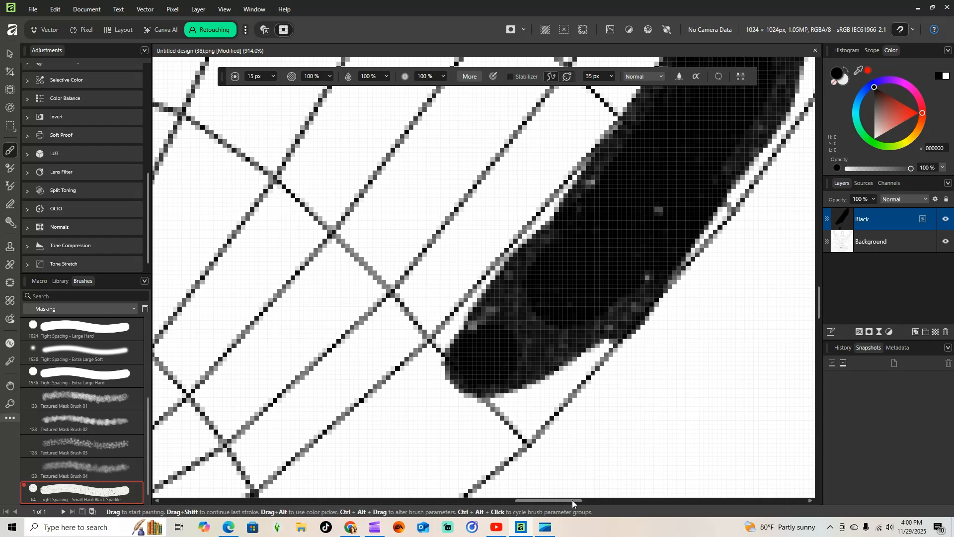
mouse_move(569, 502)
mouse_down()
mouse_move(598, 502)
mouse_move(573, 501)
mouse_up()
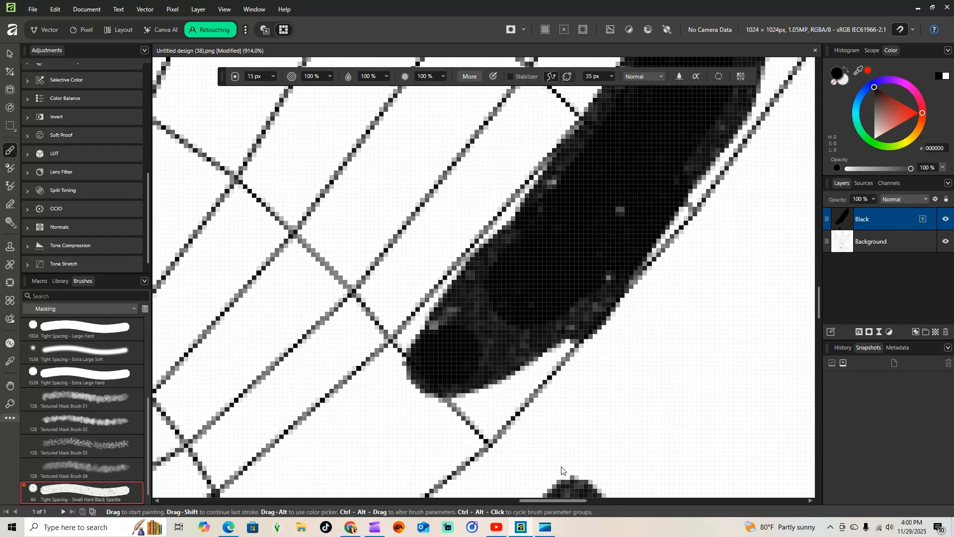
mouse_move(566, 317)
mouse_down()
mouse_move(443, 419)
mouse_move(558, 320)
mouse_move(458, 431)
mouse_move(386, 471)
mouse_move(496, 352)
mouse_move(440, 371)
mouse_move(326, 479)
mouse_move(500, 264)
mouse_move(401, 372)
mouse_move(336, 422)
mouse_move(263, 460)
mouse_up()
click(703, 295)
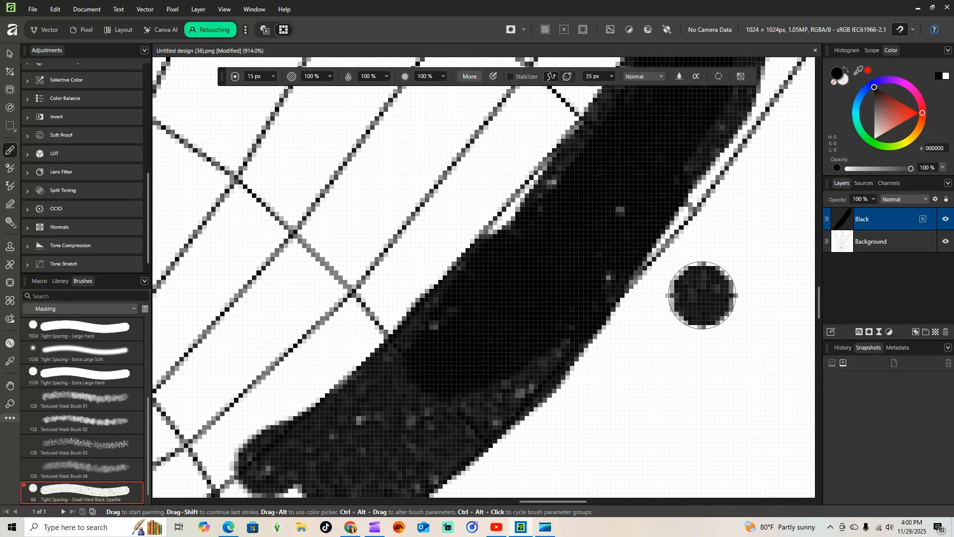
scroll(703, 282, down, 2)
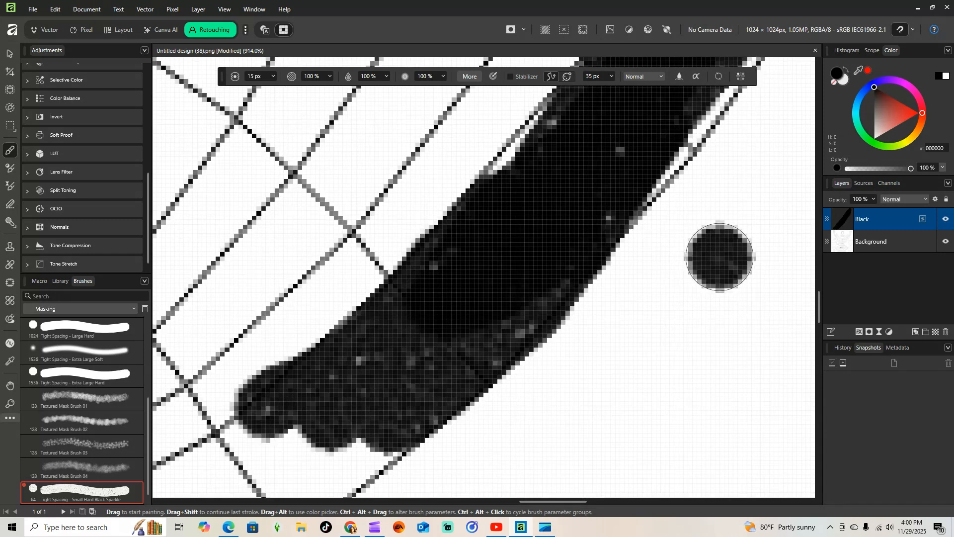
scroll(720, 257, down, 5)
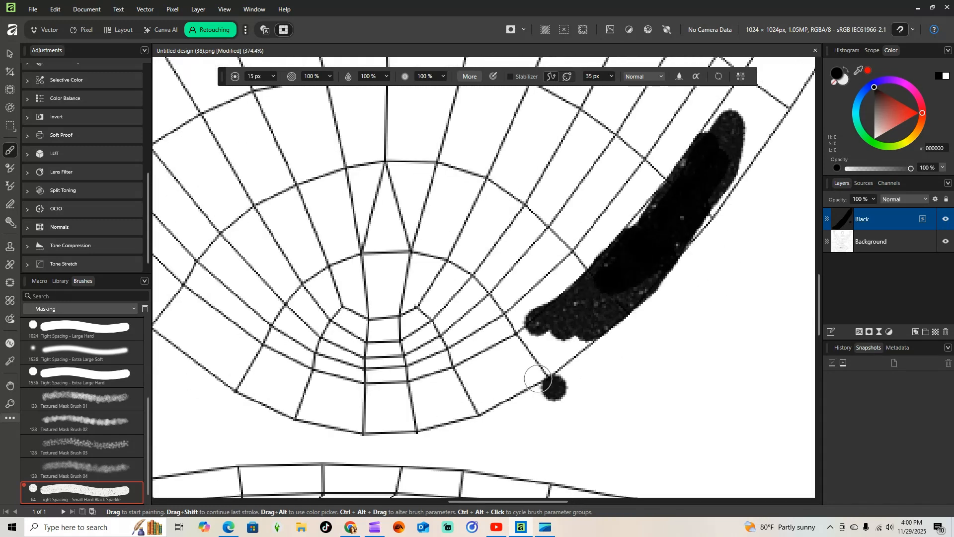
click(547, 366)
- Undo the added brush strokes one by one until only the first short stroke on the upper is left
key(ctrl+z)
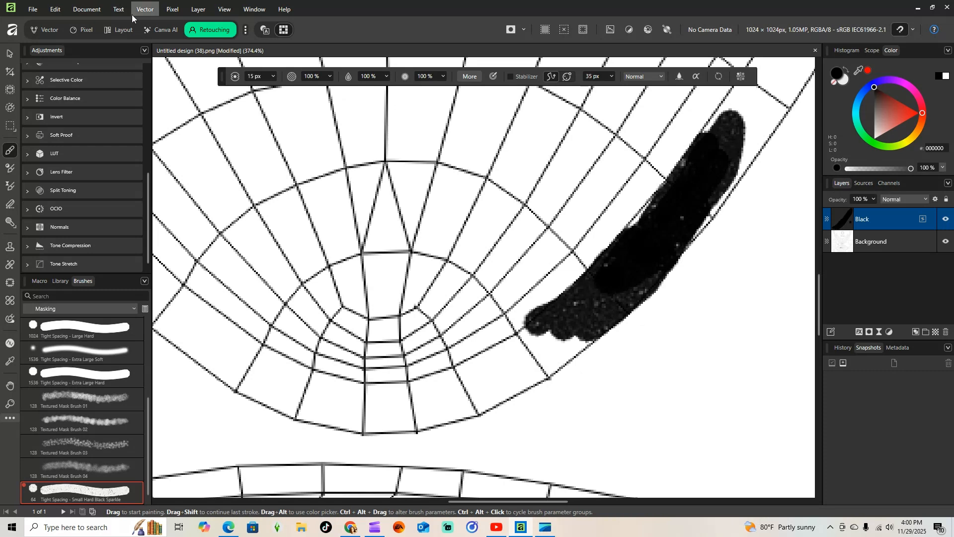
click(55, 9)
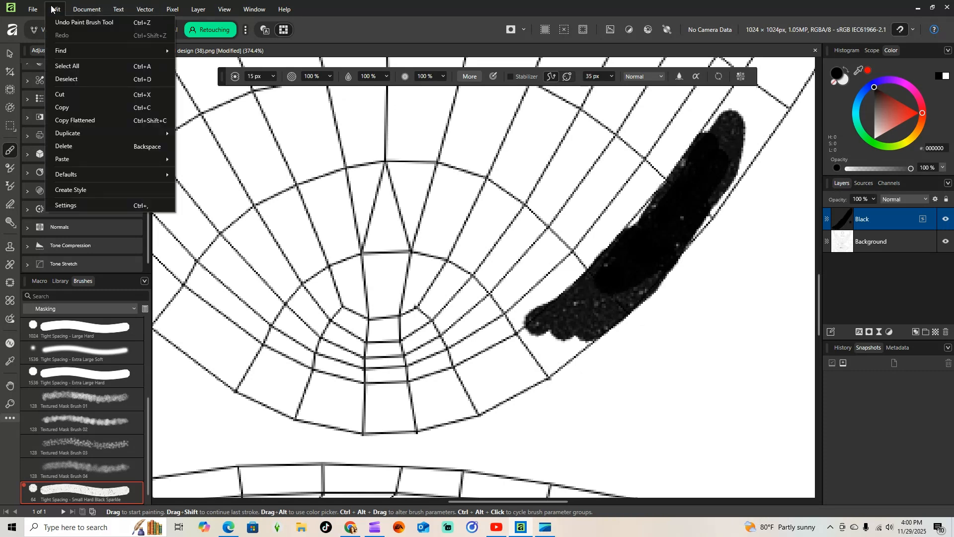
click(72, 20)
click(55, 9)
click(56, 9)
click(56, 10)
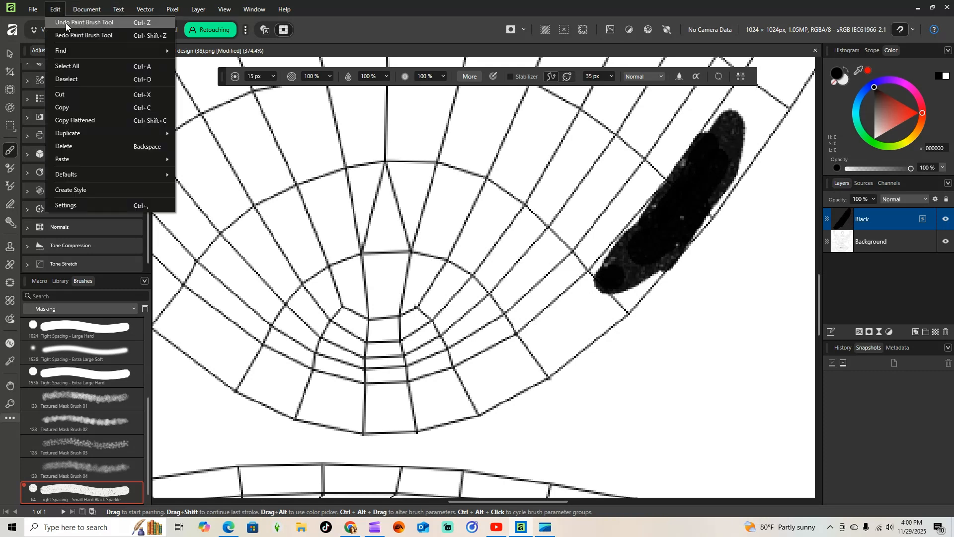
click(66, 22)
click(57, 11)
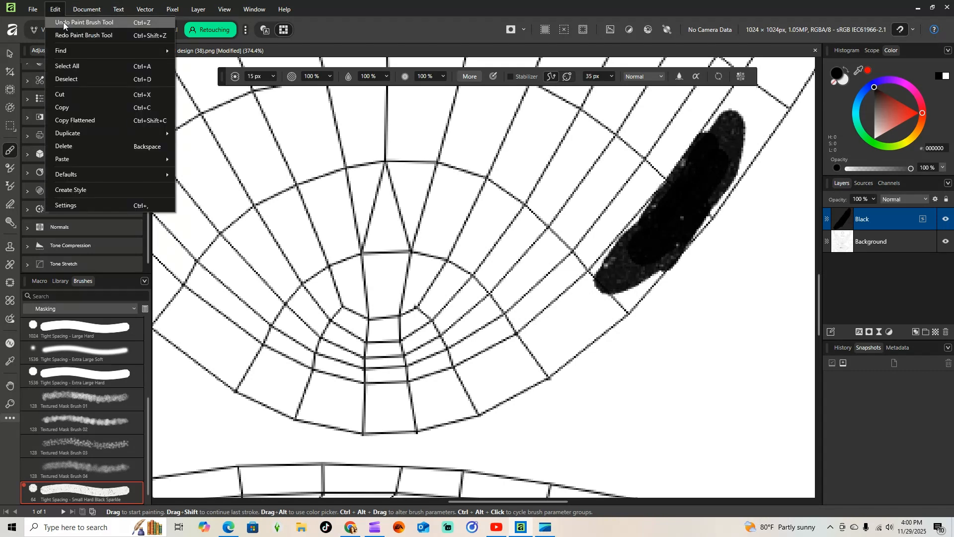
click(63, 22)
click(57, 10)
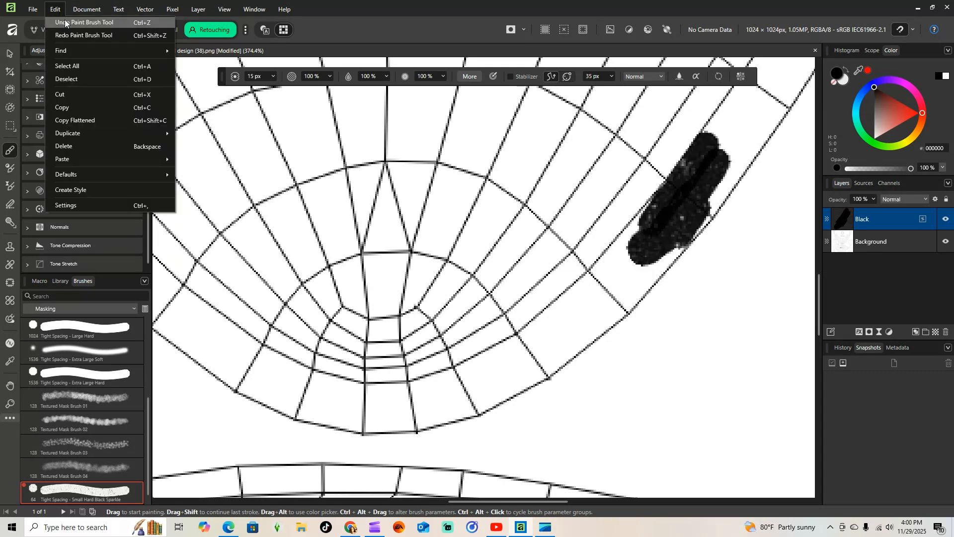
click(66, 23)
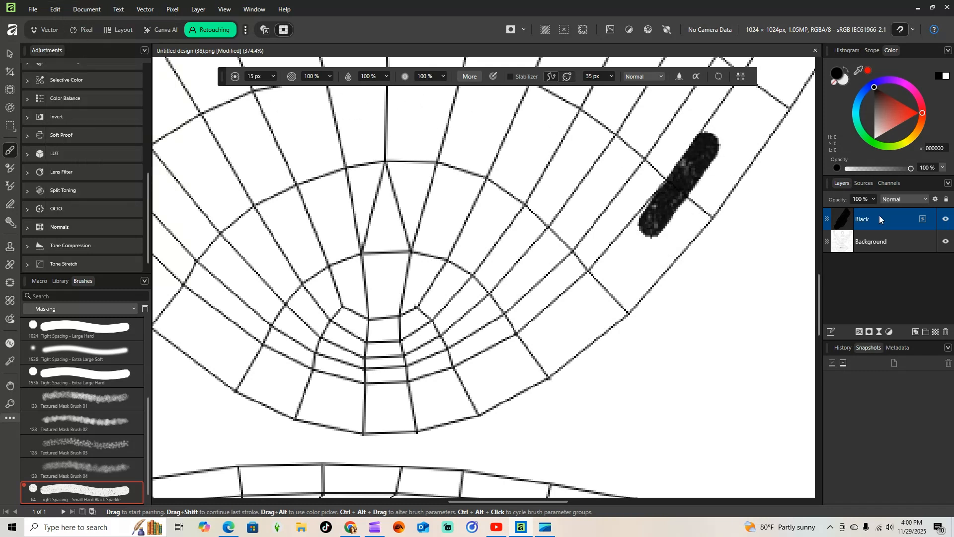
click(750, 247)
key(ctrl+z)
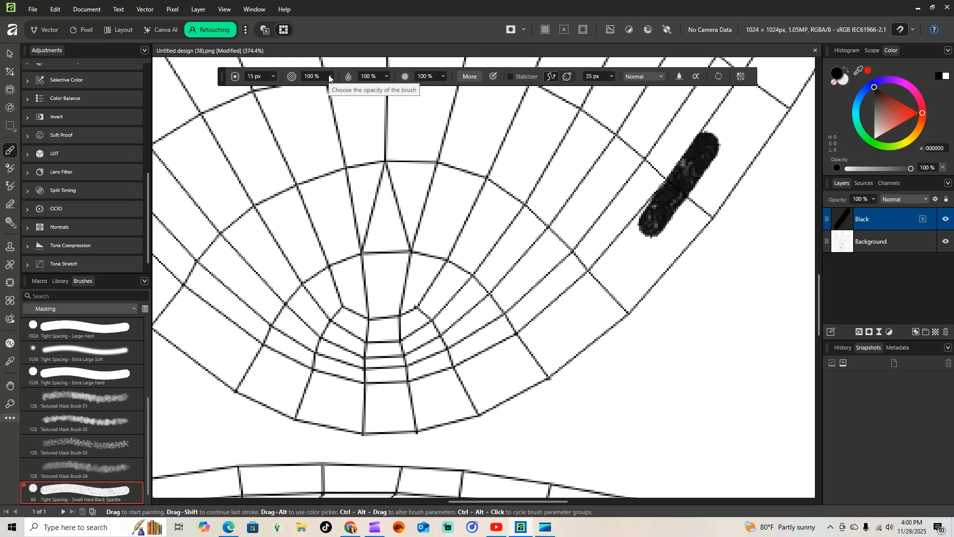
- Check the brush opacity and the Black layer's opacity settings
click(329, 77)
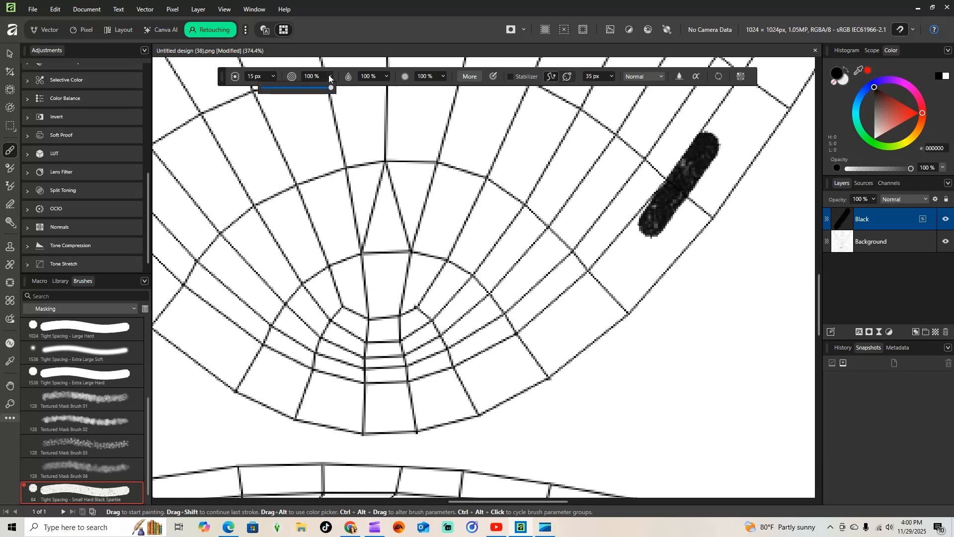
click(329, 75)
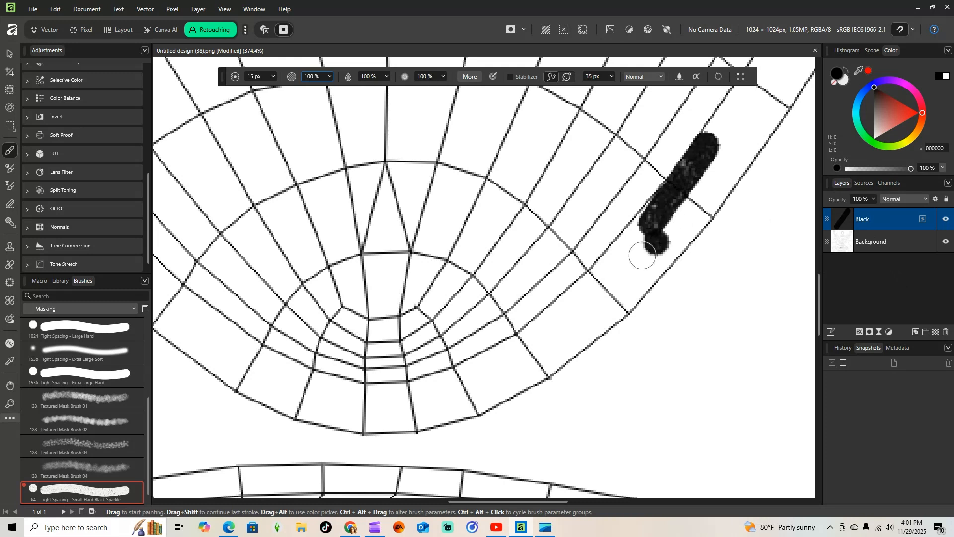
click(874, 199)
mouse_move(875, 211)
mouse_down()
mouse_move(827, 216)
mouse_move(874, 216)
mouse_up()
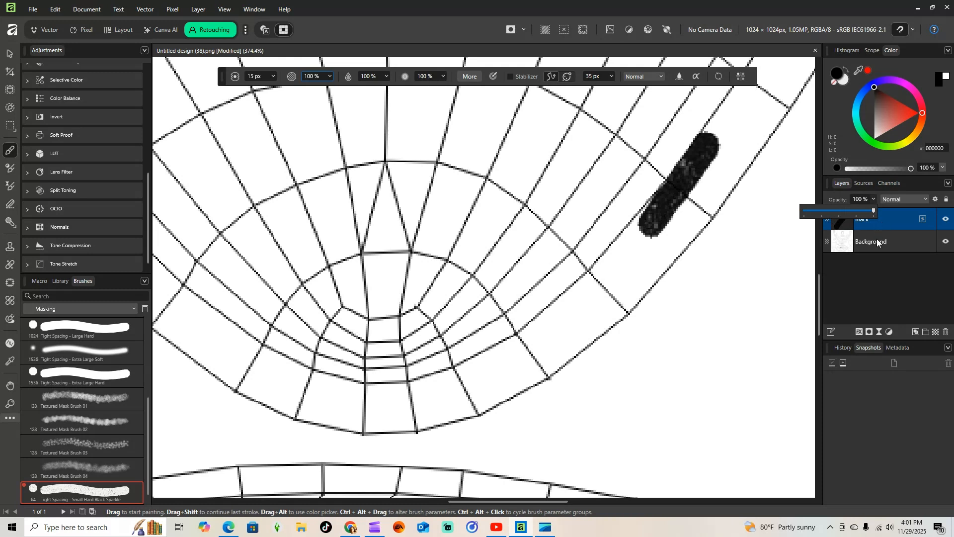
click(876, 280)
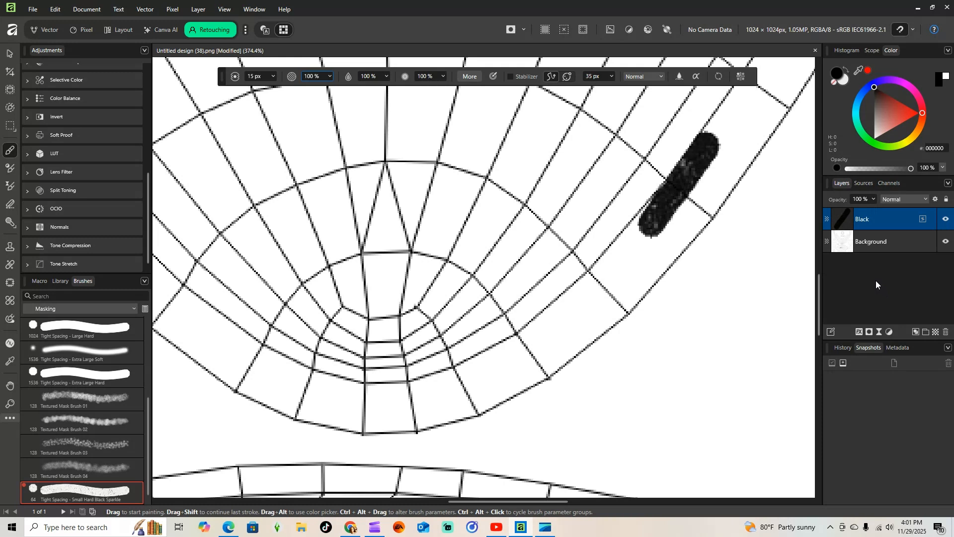
- Add another pixel layer above the Black layer and open the Textures folder in File Explorer
click(936, 332)
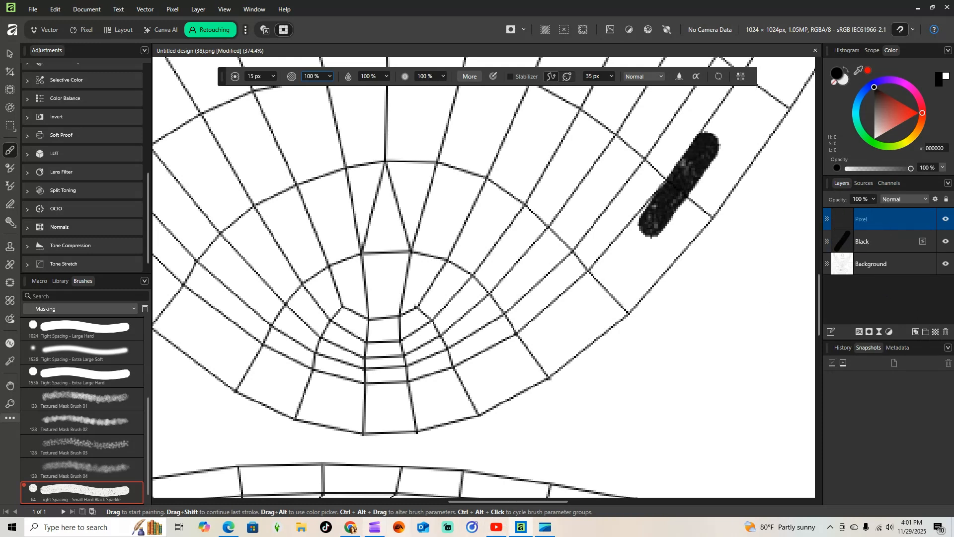
click(305, 530)
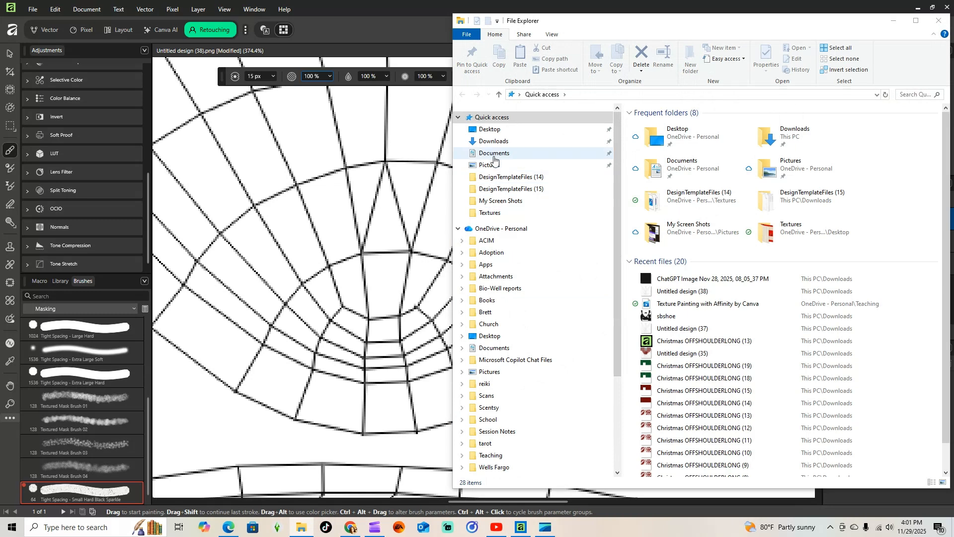
click(492, 213)
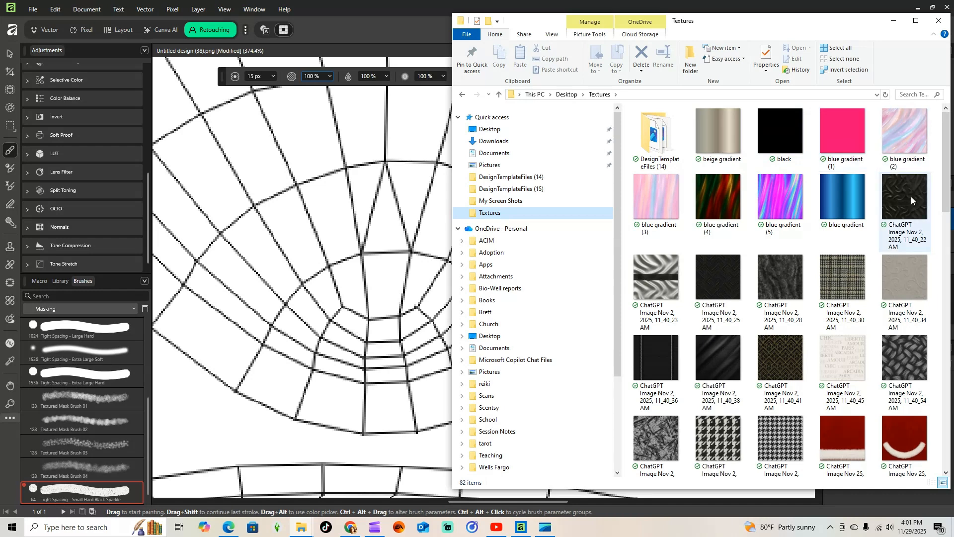
- Place the red sparkle image "ChatGPT Image Nov 28, 2025, 02_06_10 PM" from the Textures folder into the document and minimize the File Explorer windows
scroll(855, 326, down, 10)
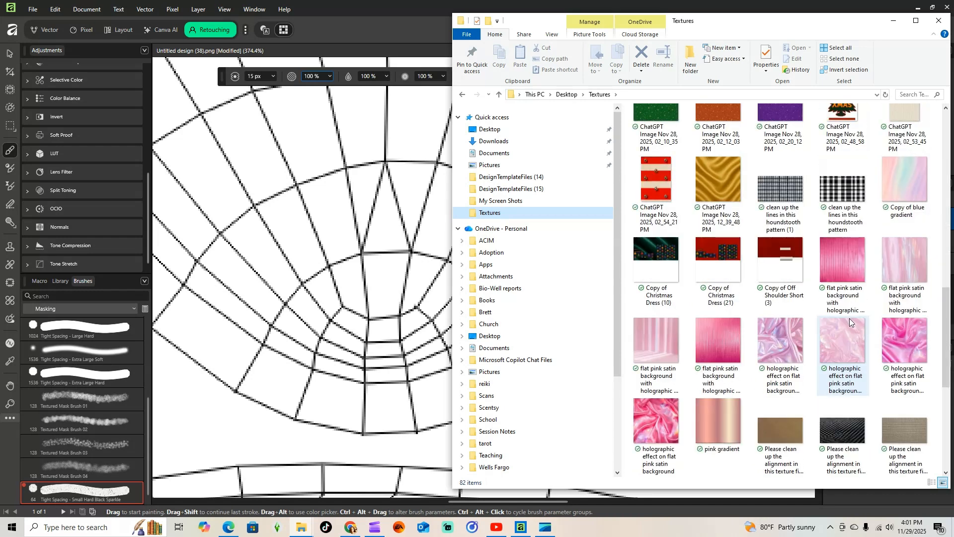
scroll(848, 318, down, 4)
scroll(848, 314, up, 6)
scroll(846, 314, down, 3)
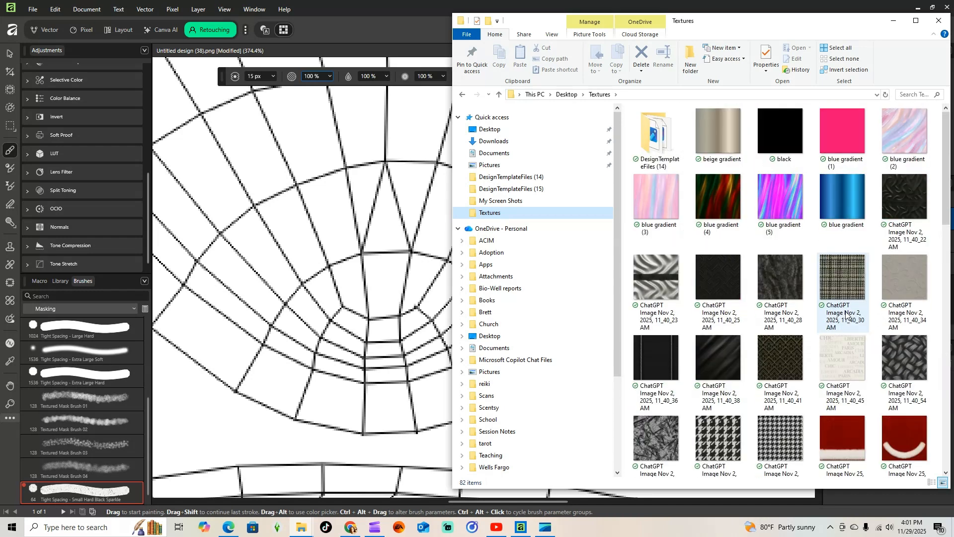
scroll(805, 293, up, 4)
click(769, 274)
drag(769, 274, 351, 273)
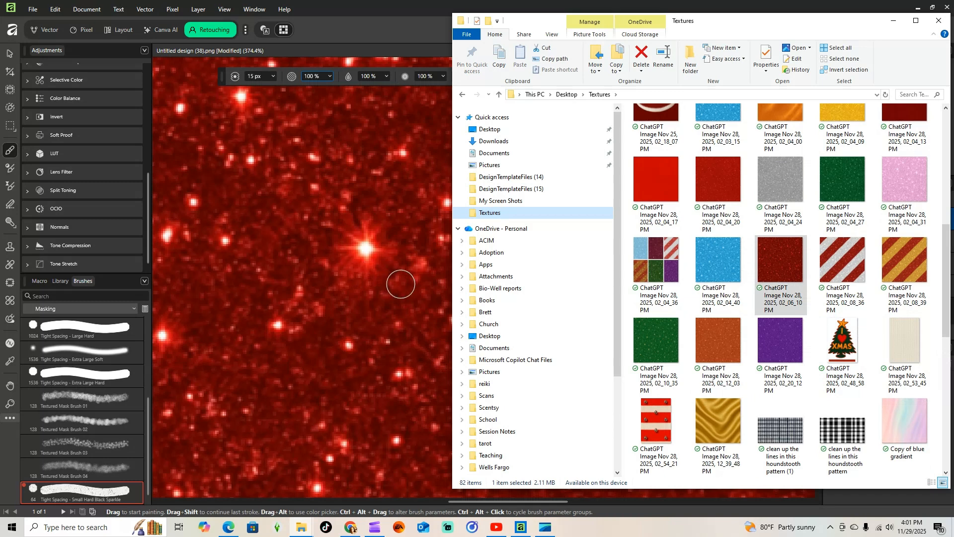
click(892, 22)
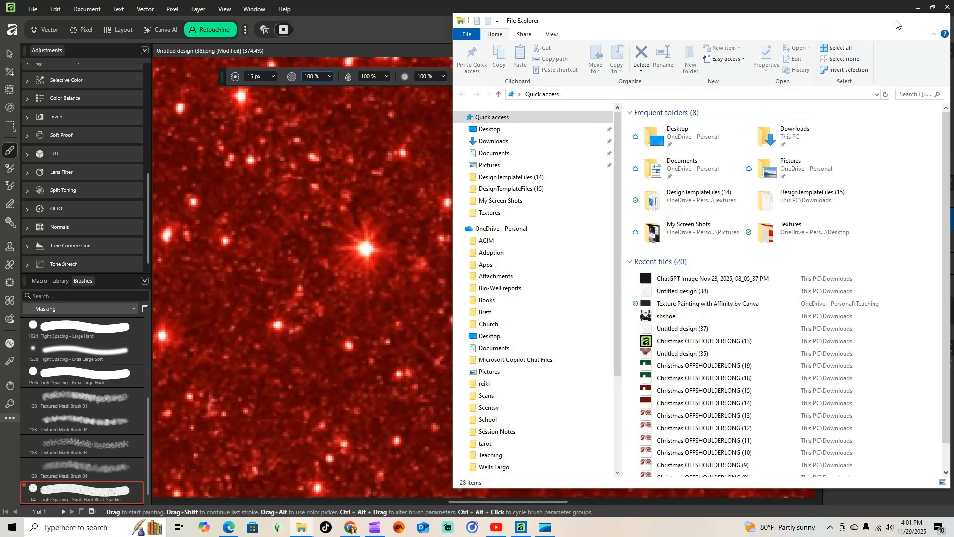
click(897, 22)
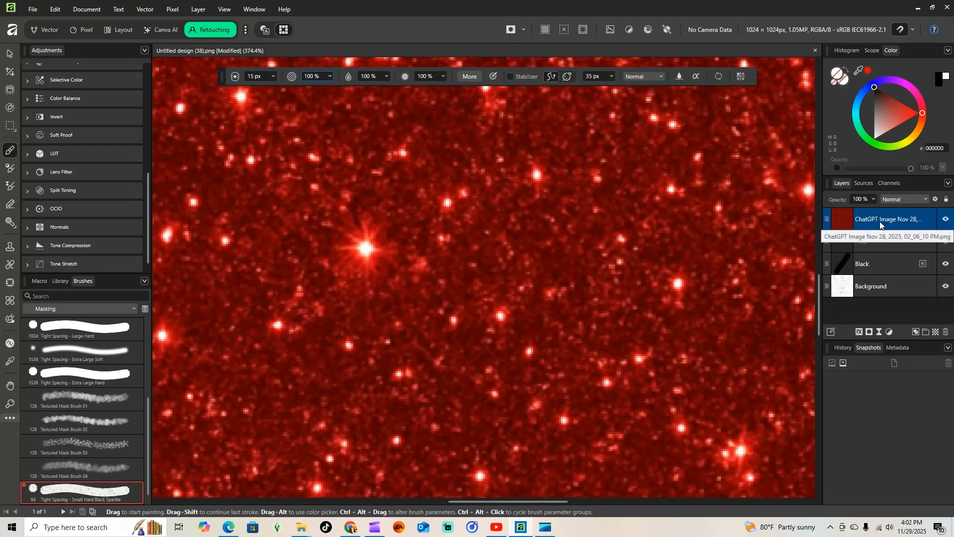
scroll(612, 258, down, 3)
scroll(612, 257, down, 4)
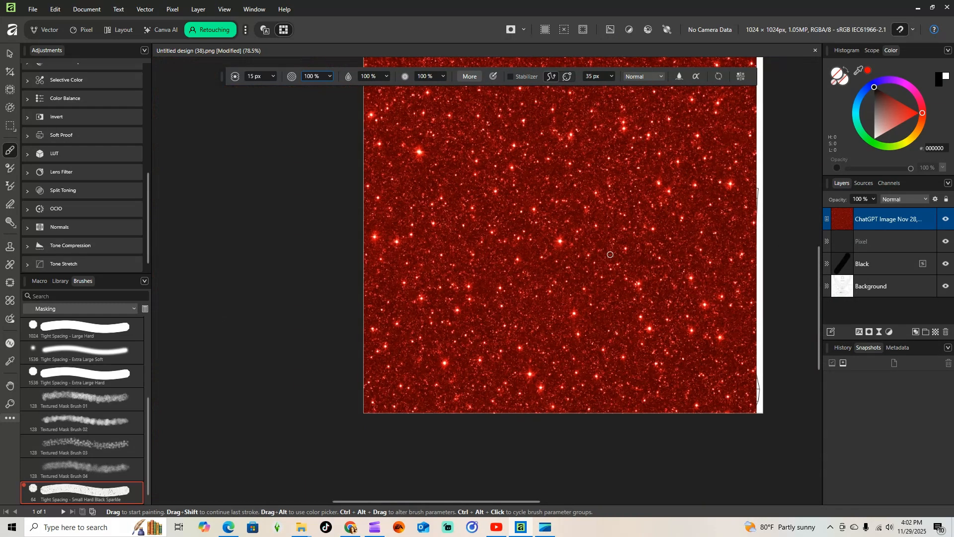
- Add a pixel layer above the red sparkle image and dab a single black brush mark near the image's centre
scroll(611, 264, down, 2)
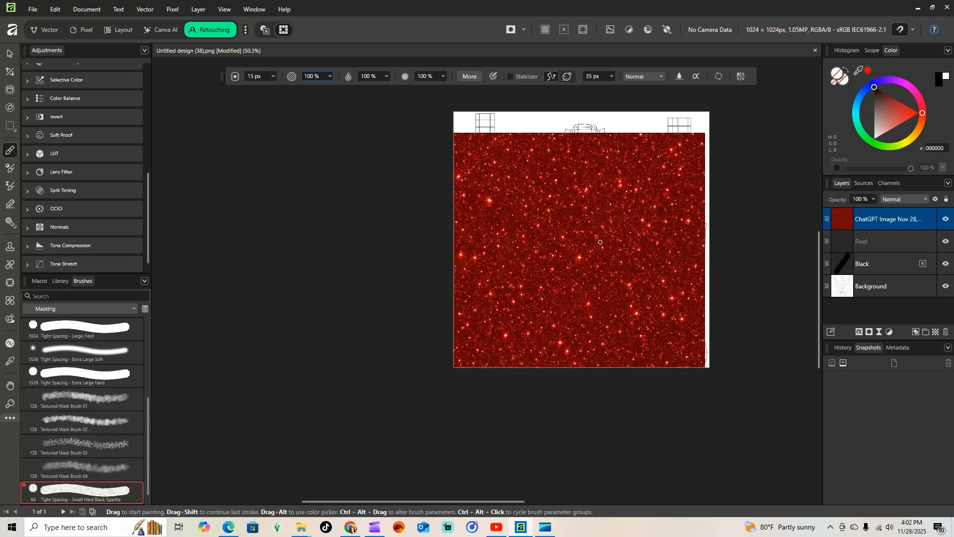
key(ctrl+shift+n)
click(599, 239)
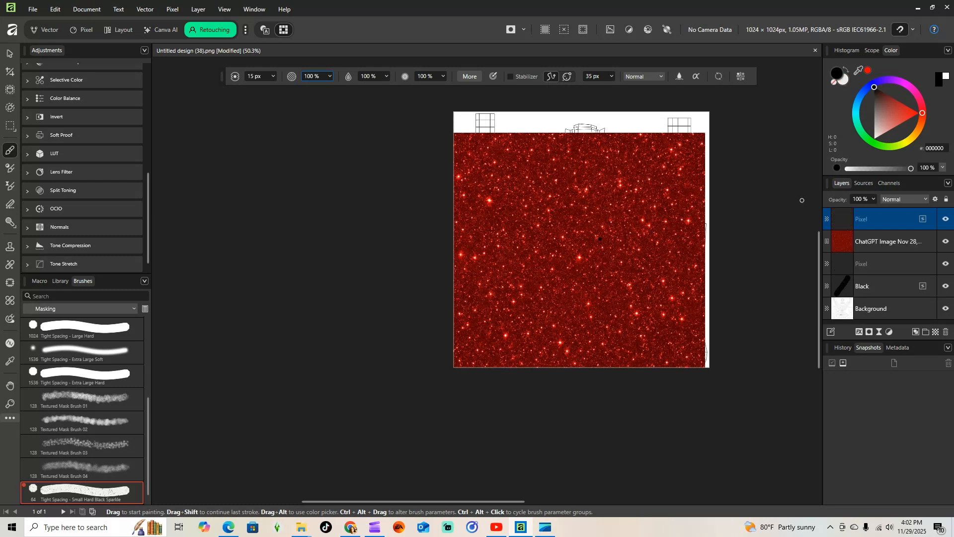
- Select the red sparkle image layer in the Vector workspace and scale the image proportionally to about 867 px square
click(882, 242)
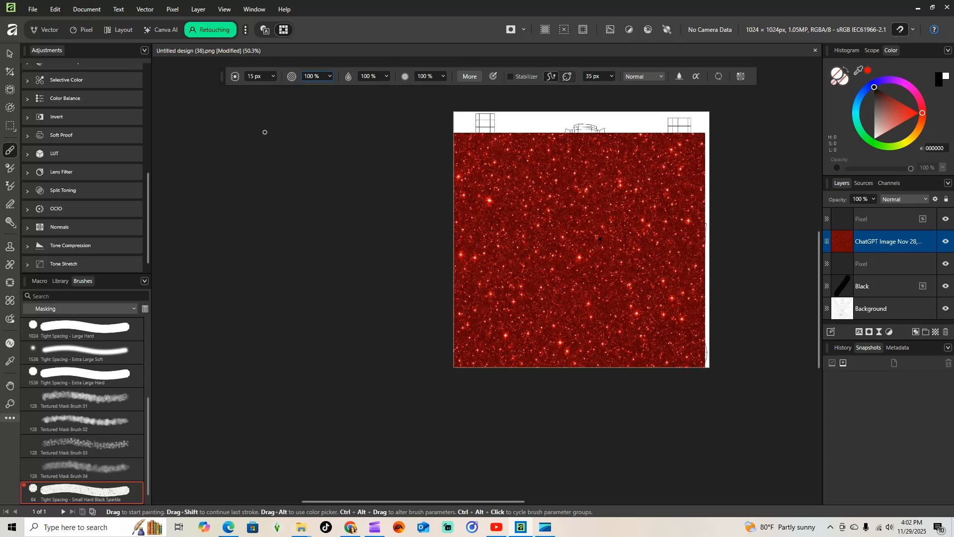
click(53, 32)
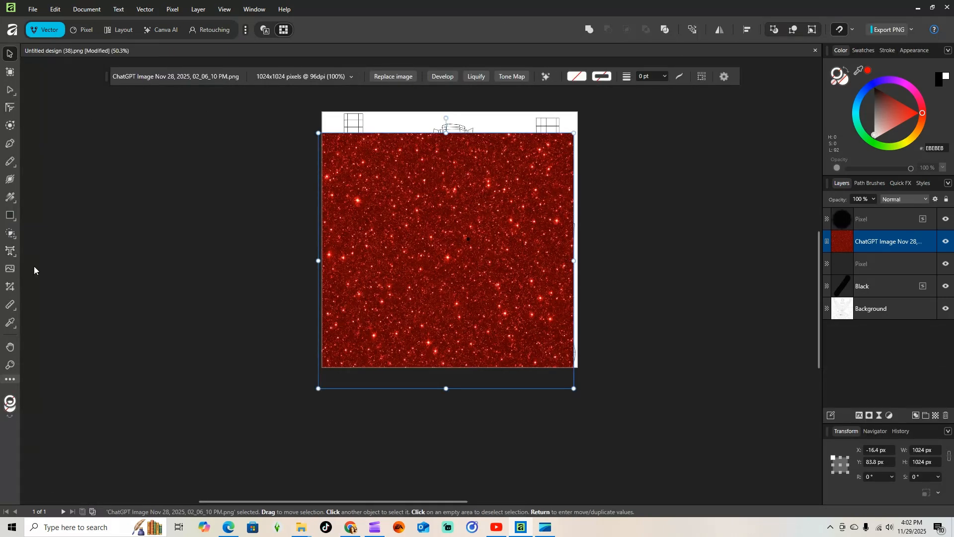
click(8, 288)
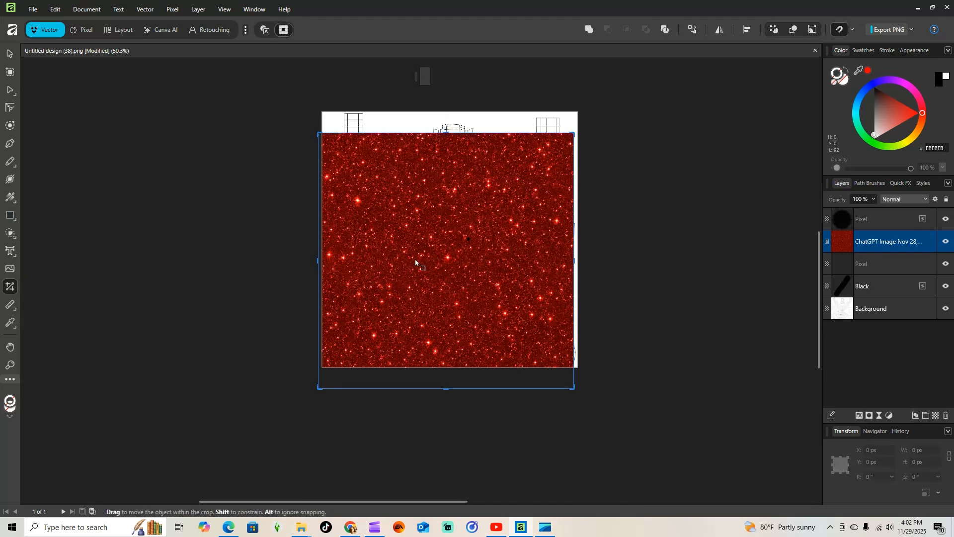
click(9, 54)
drag(318, 389, 438, 268)
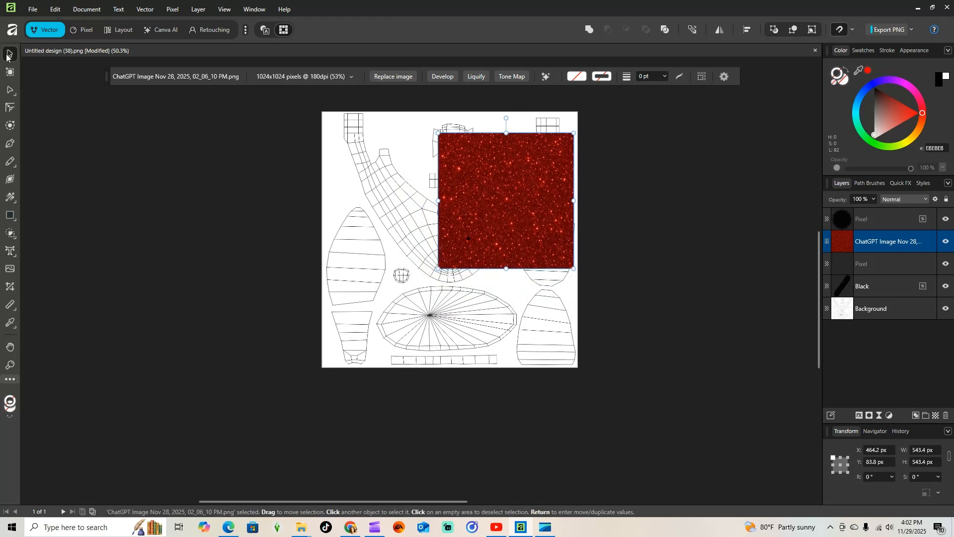
drag(438, 269, 358, 349)
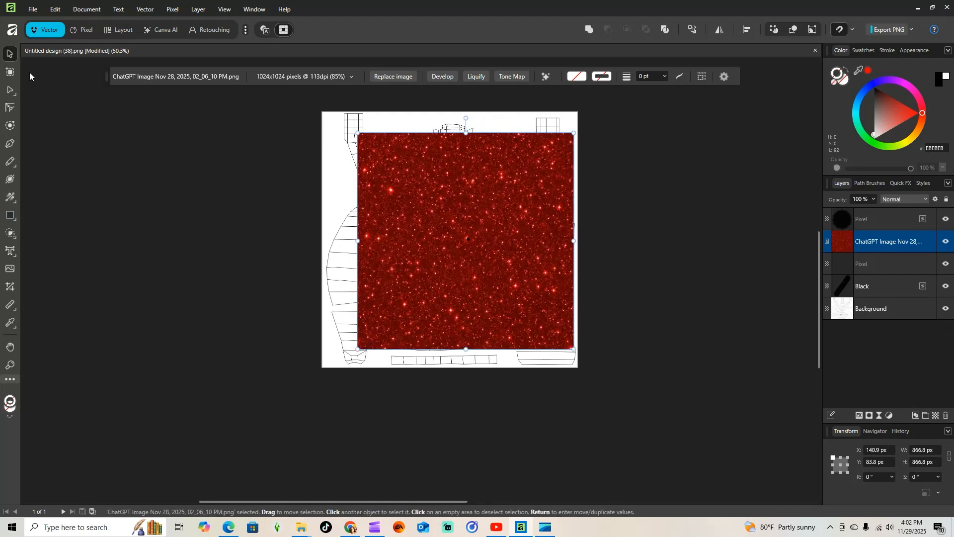
- Crop the red sparkle image along its left and top edges to about 833 by 624 px
click(10, 287)
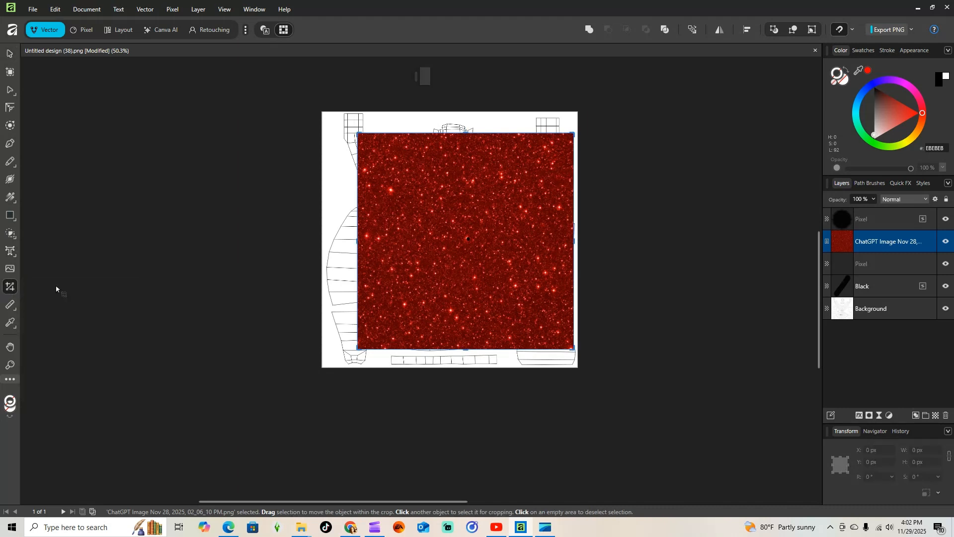
mouse_move(357, 242)
mouse_down()
mouse_move(485, 243)
mouse_move(365, 253)
mouse_up()
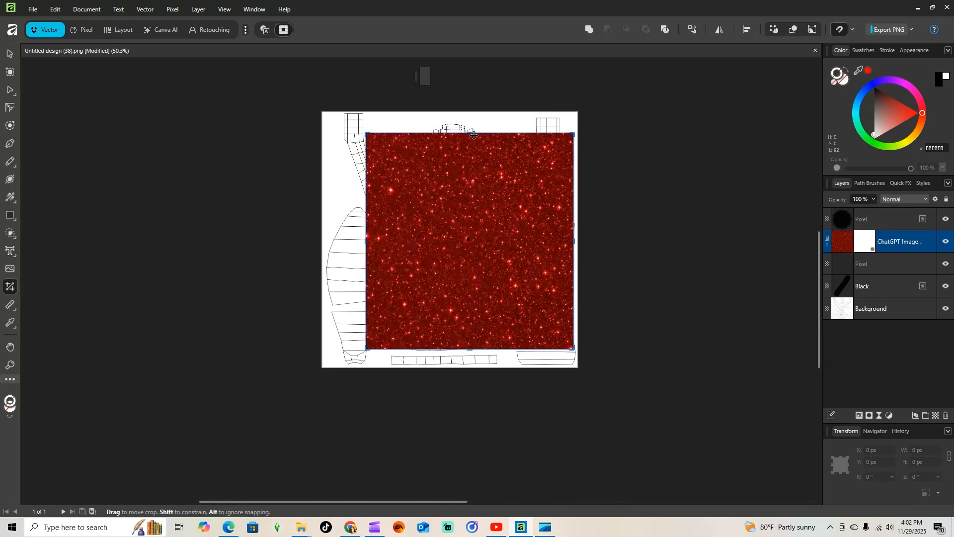
drag(470, 134, 466, 194)
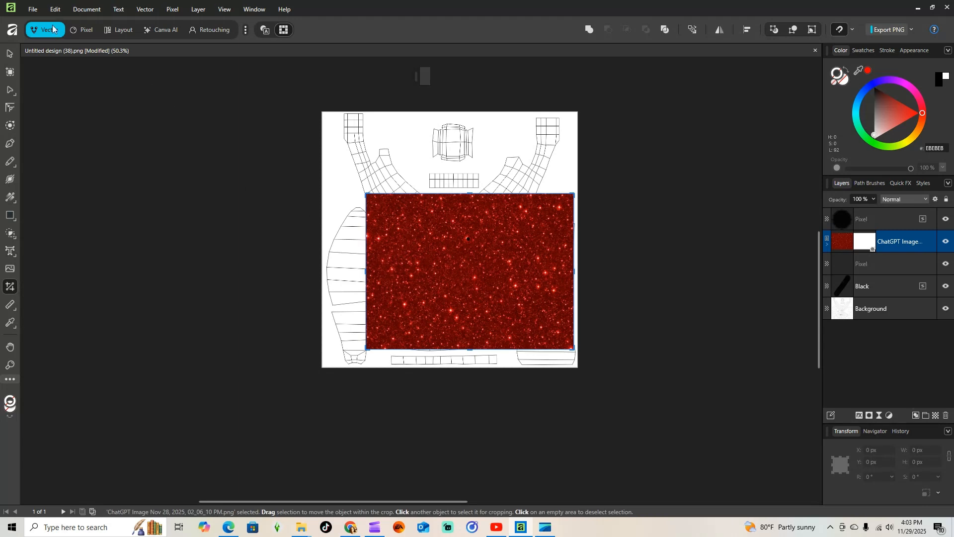
- Start a mesh warp on the cropped sparkle image, raise its upper-left corner and bow its left edge outward
click(85, 30)
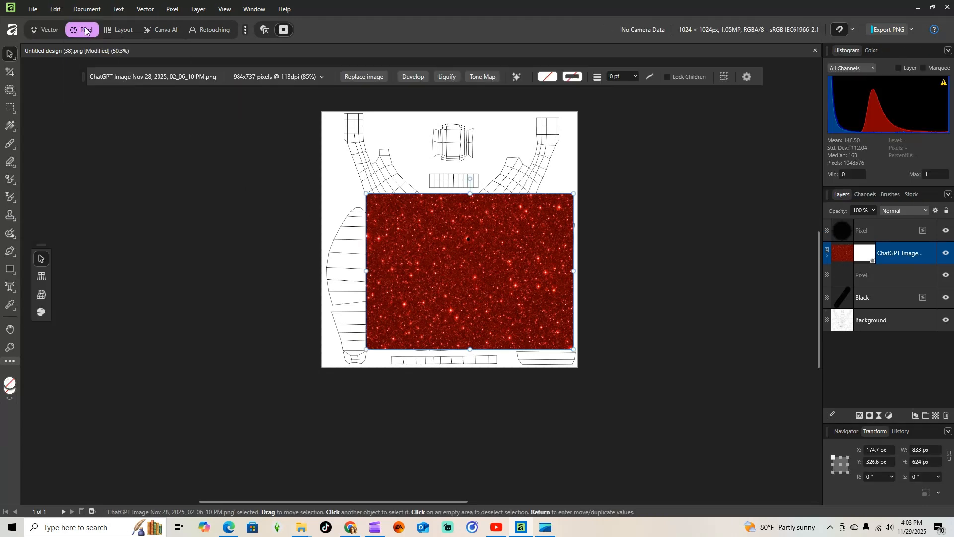
click(42, 298)
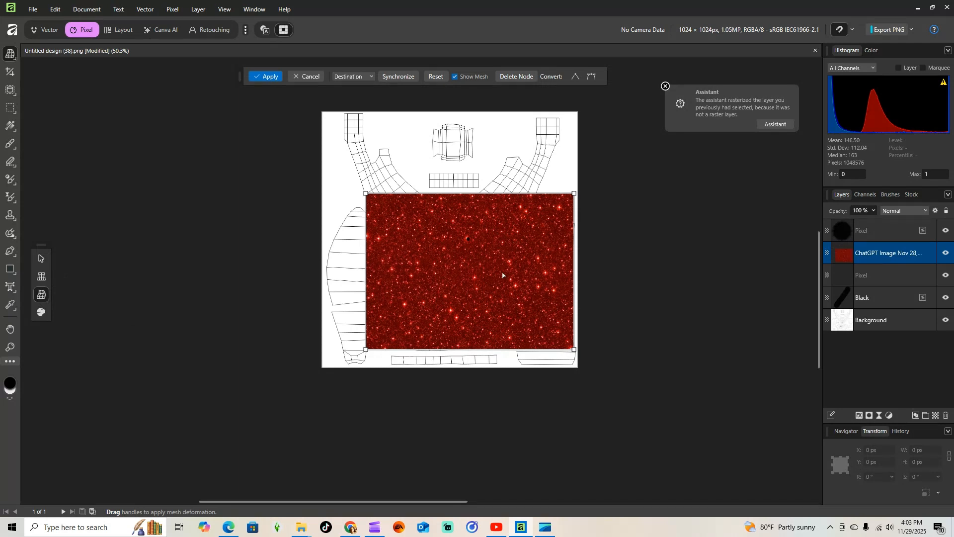
click(366, 194)
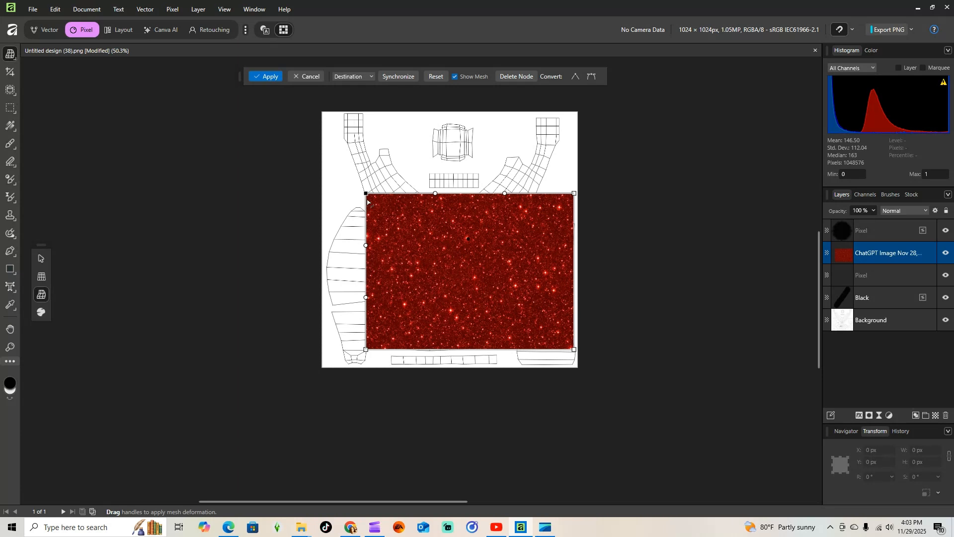
drag(366, 194, 364, 173)
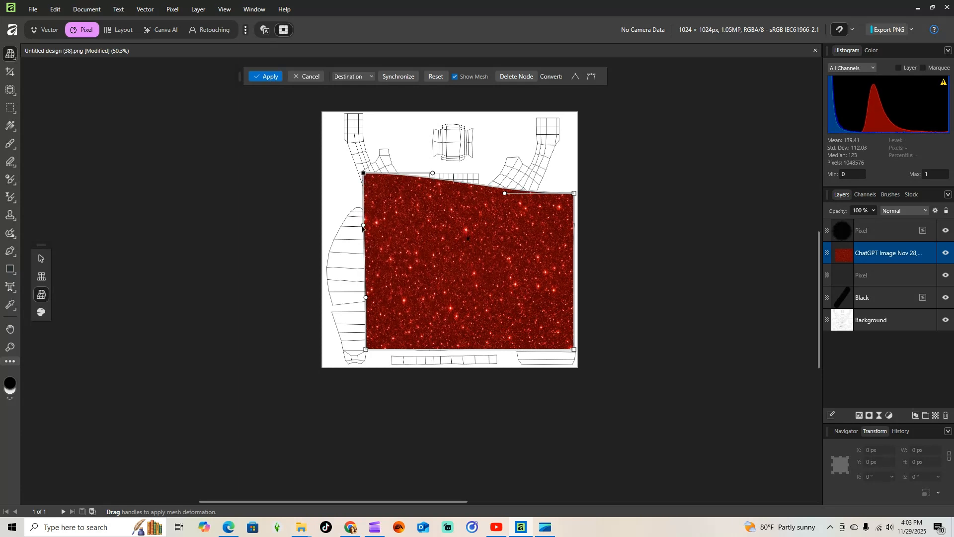
drag(362, 225, 358, 193)
drag(366, 299, 339, 234)
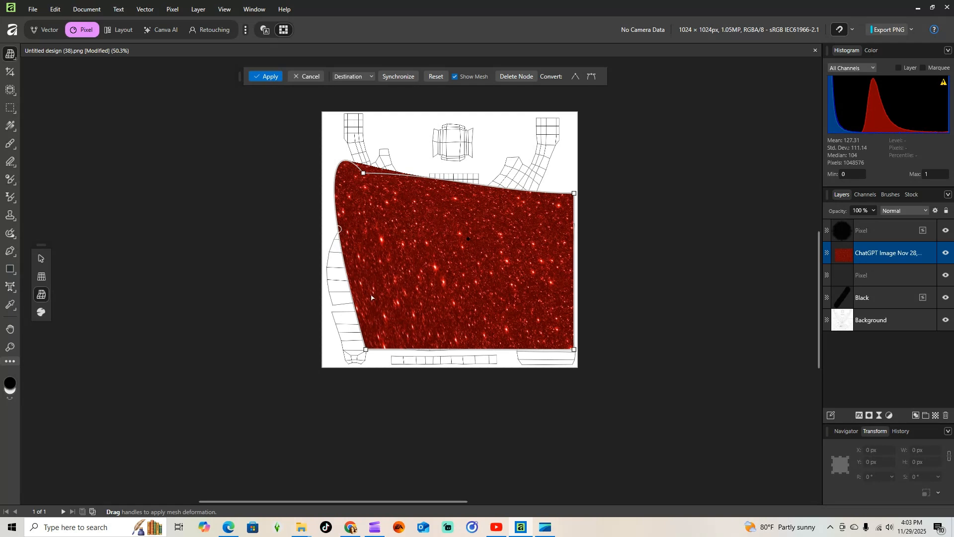
- Move the sparkle mesh's lower-left corner node up to the inner edge of the curved shoe upper
drag(367, 349, 354, 371)
click(574, 194)
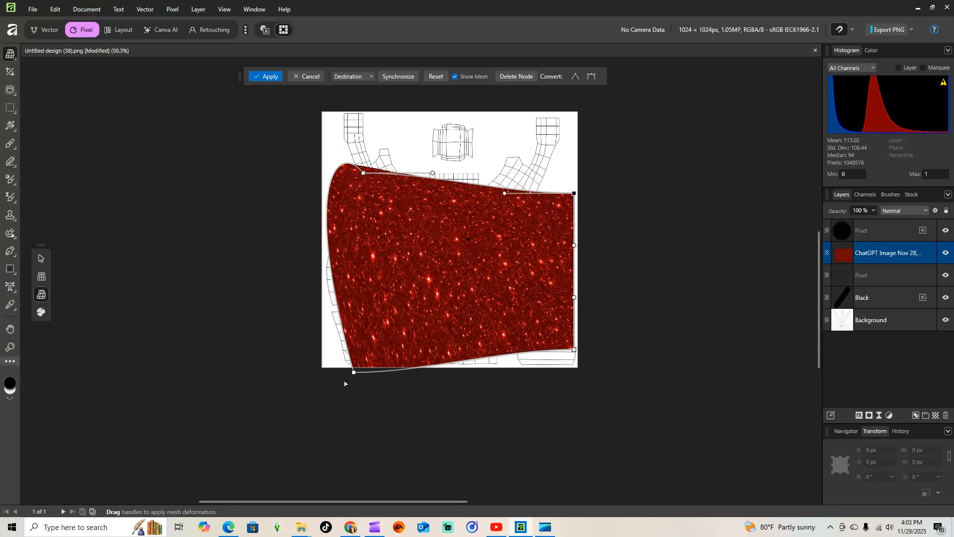
drag(353, 373, 406, 225)
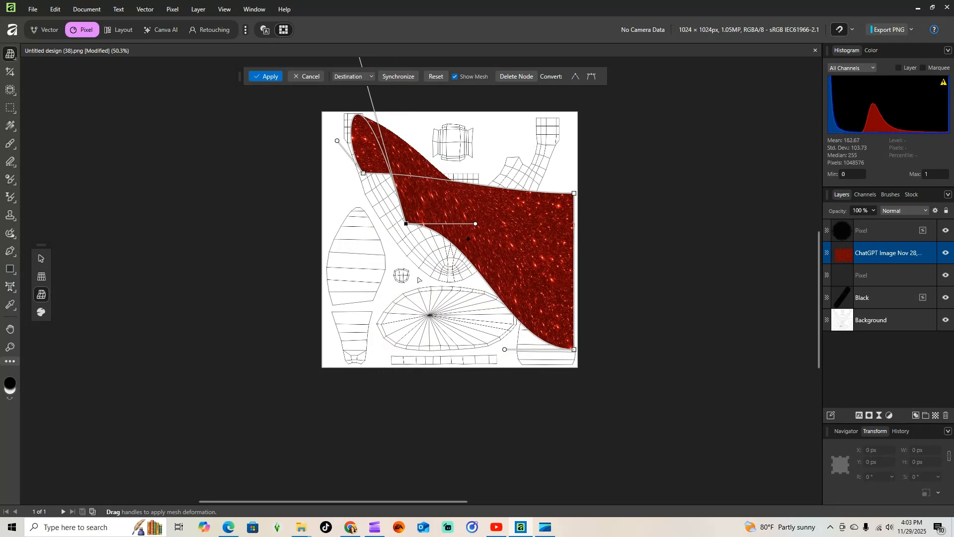